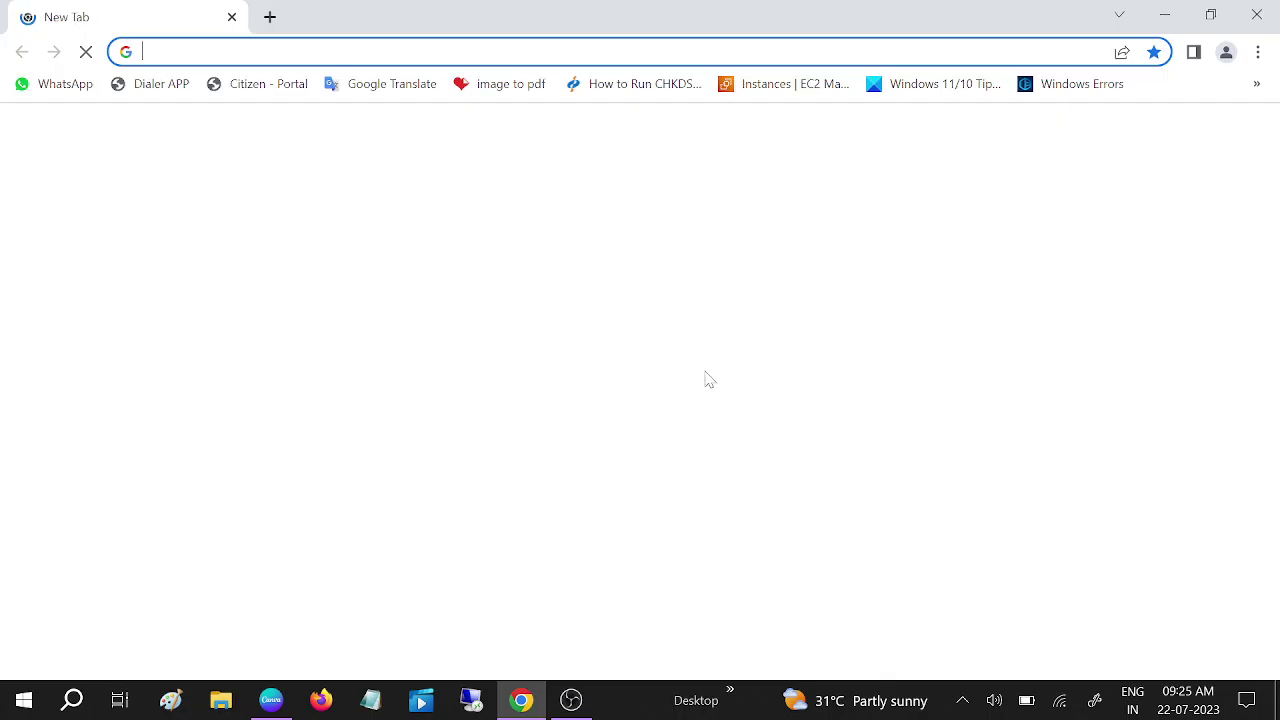
# - Go to Settings > Privacy and security > Site settings and scroll down to the Permissions list
pyautogui.click(1257, 52)
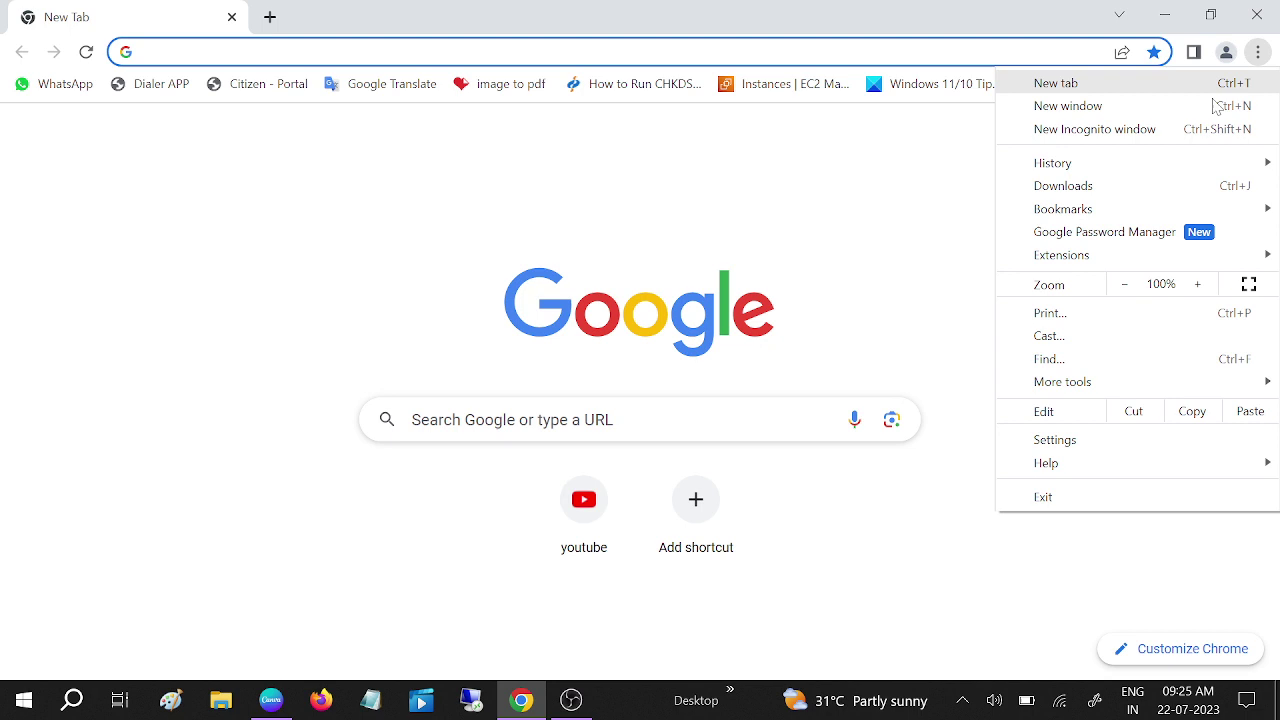
pyautogui.click(1066, 444)
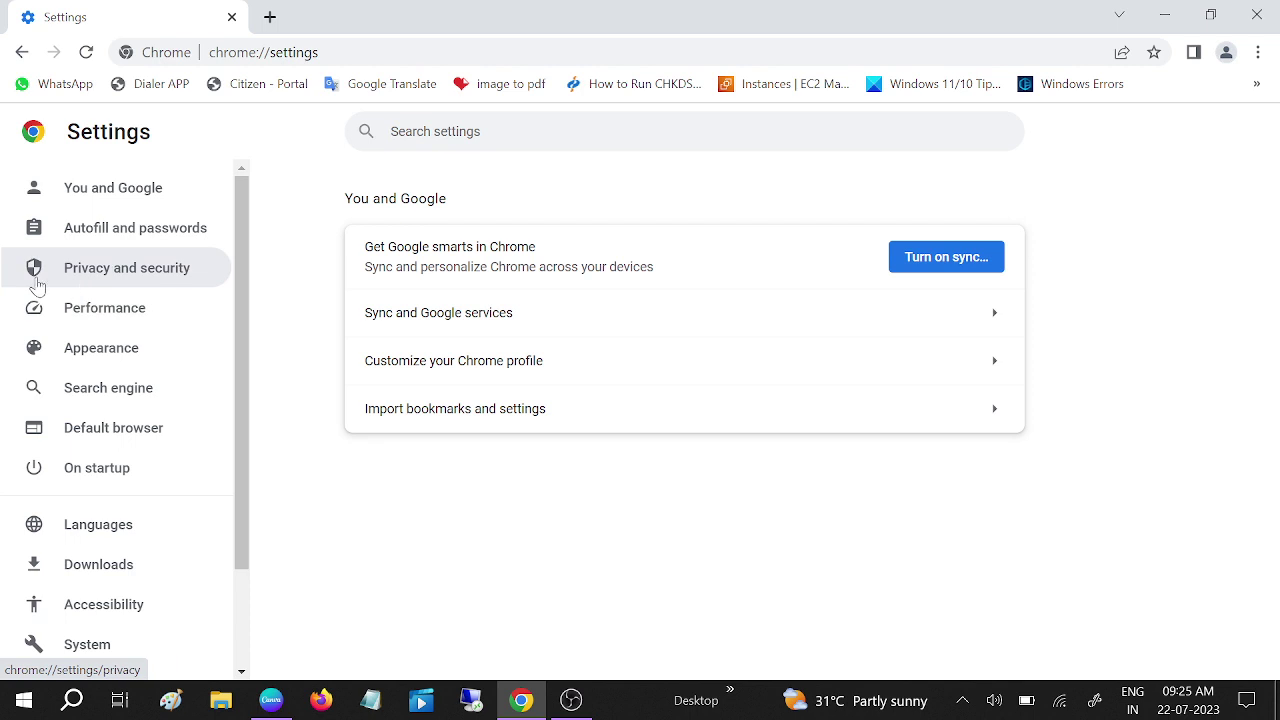
pyautogui.click(130, 279)
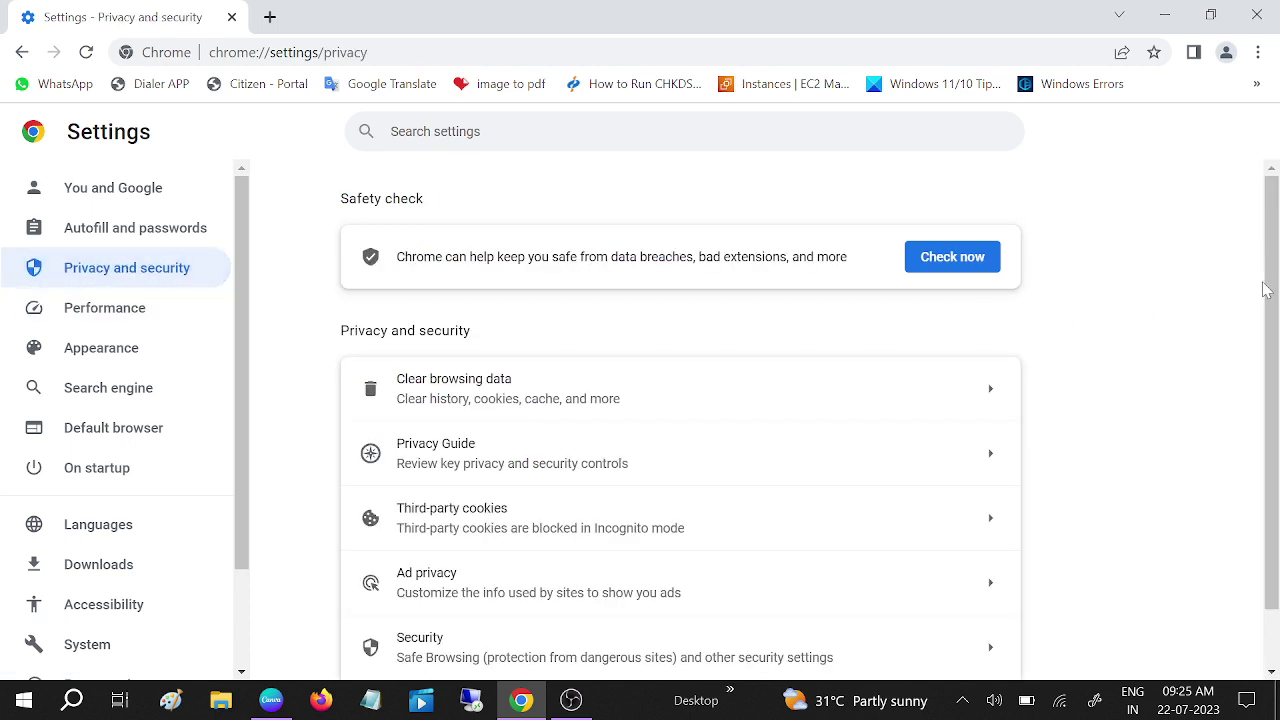
pyautogui.scroll(-1, 1000, 420)
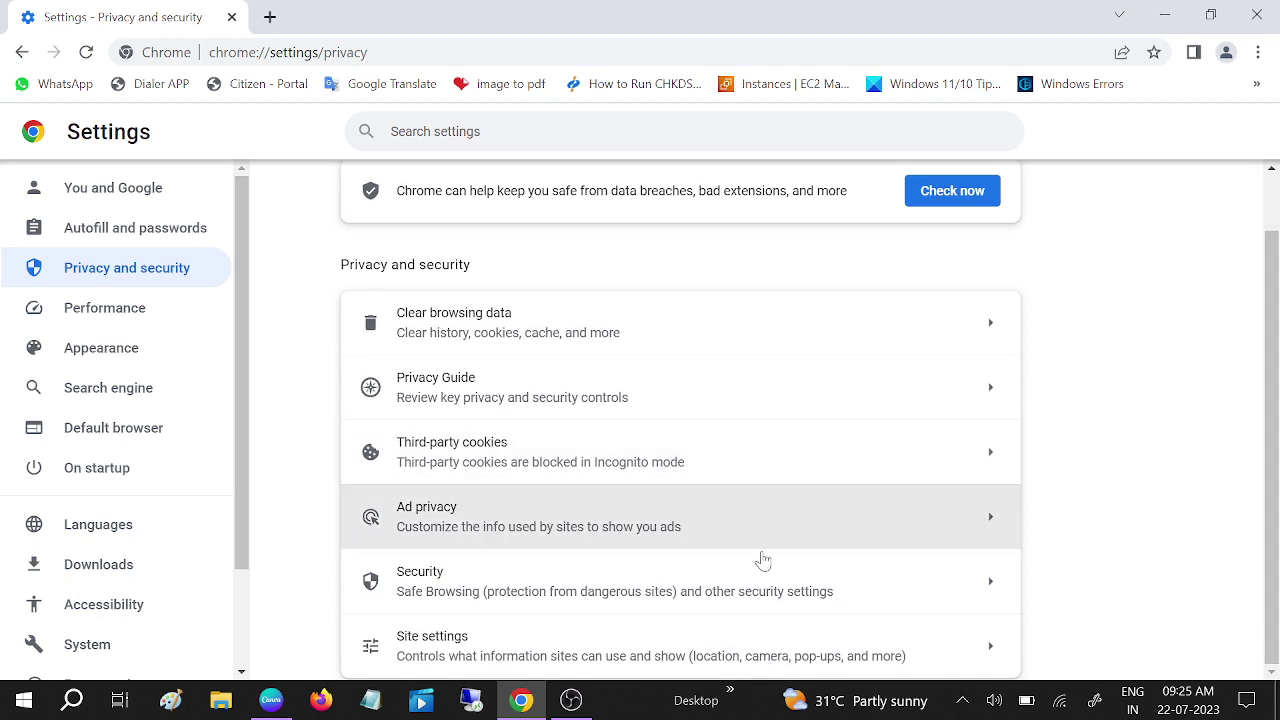
pyautogui.click(489, 656)
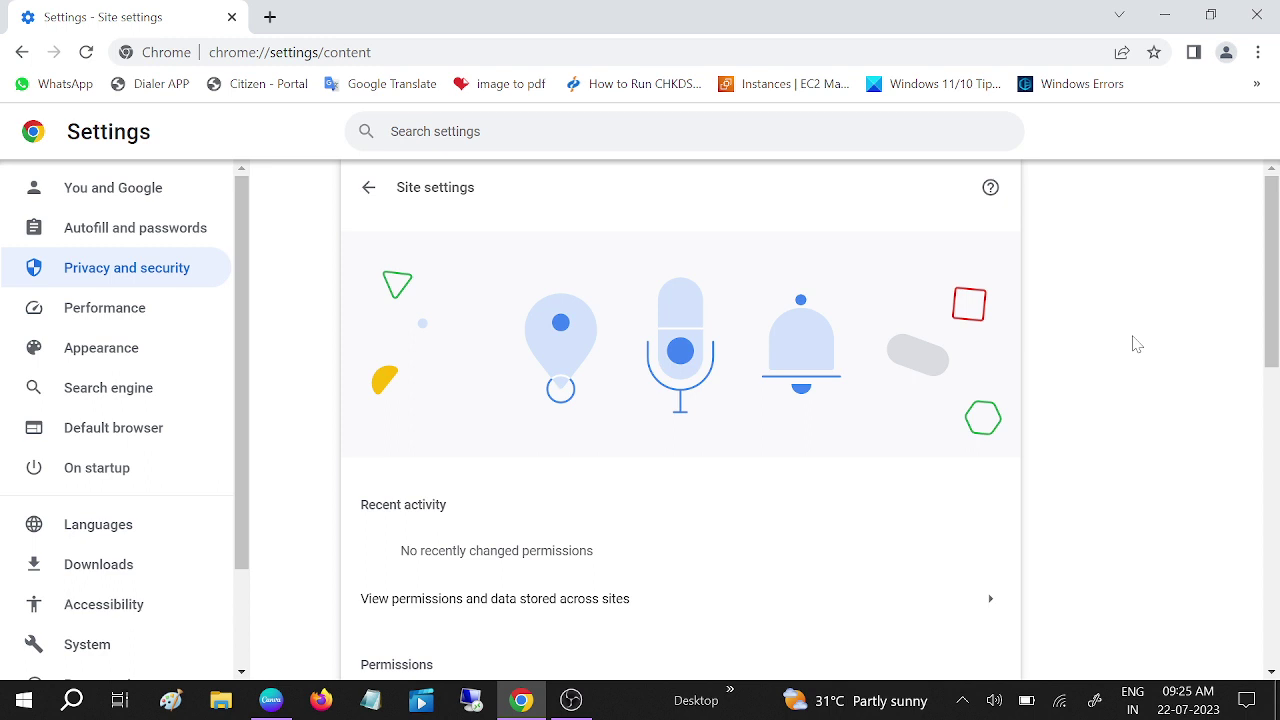
pyautogui.moveTo(1270, 322); pyautogui.dragTo(1275, 473)
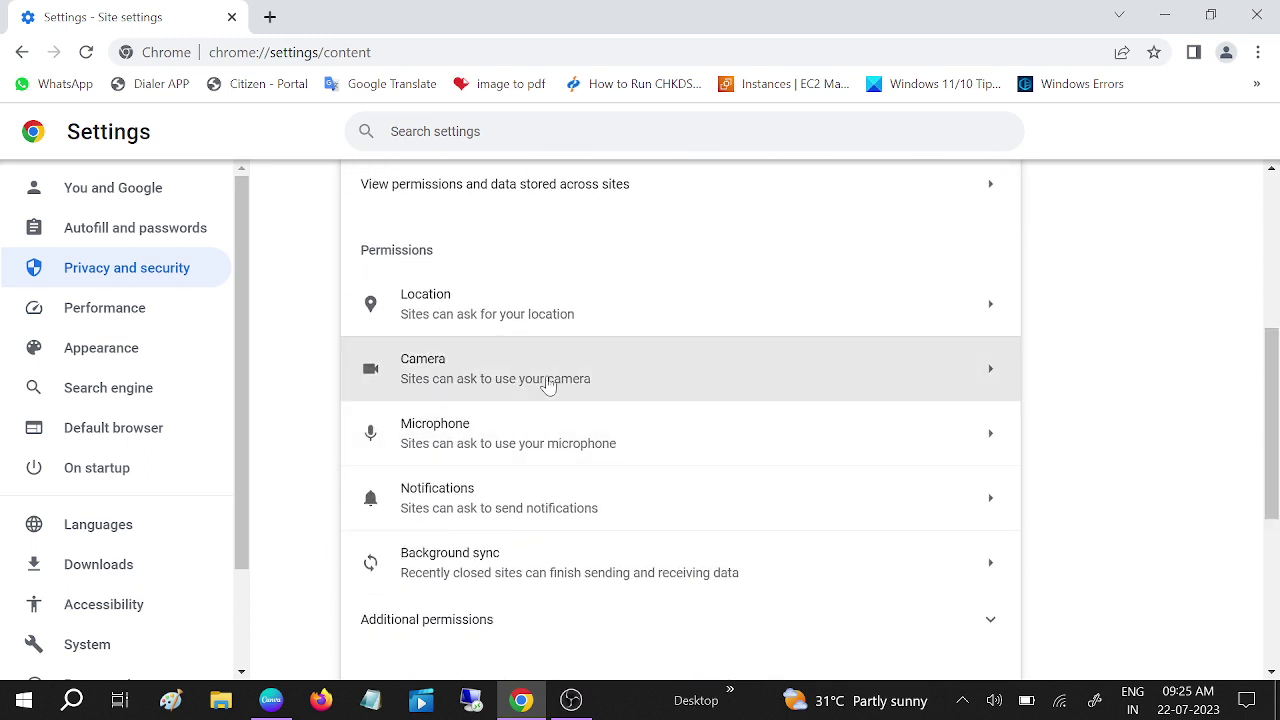
# - In Camera permissions, switch to 'Don't allow sites to use your camera', then back to 'Sites can ask to use your camera'
pyautogui.click(484, 386)
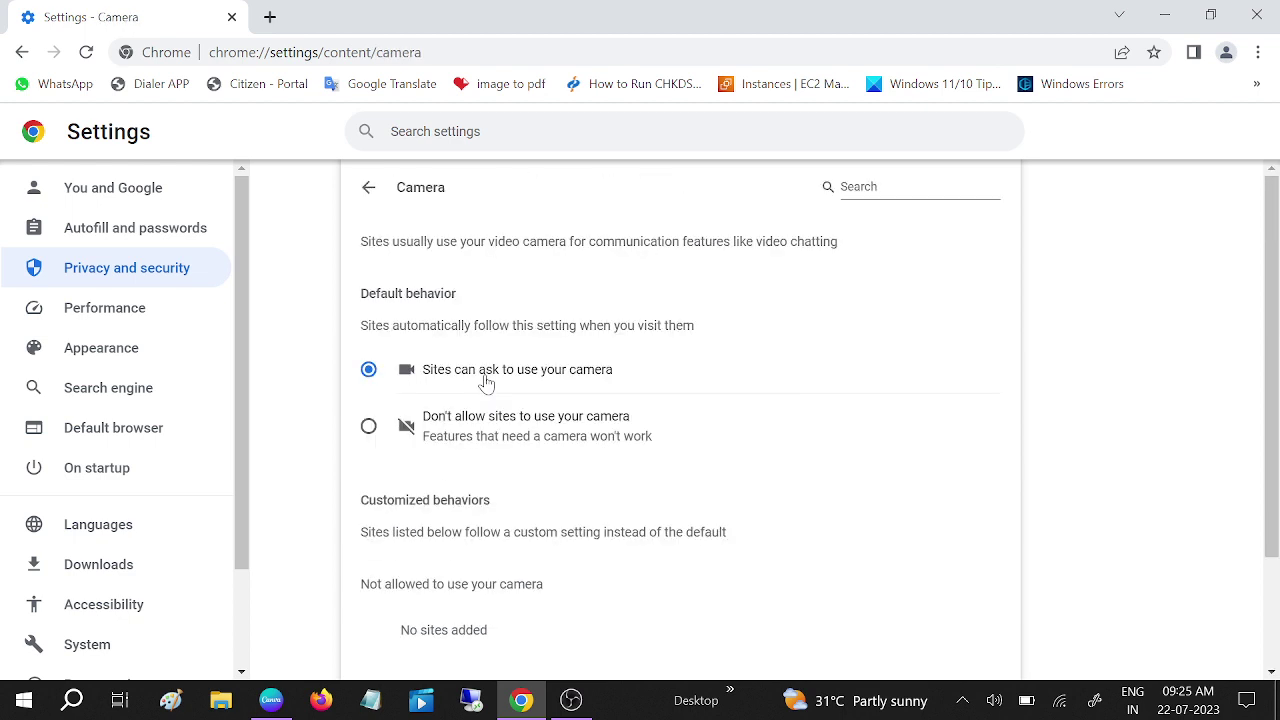
pyautogui.scroll(-2, 680, 420)
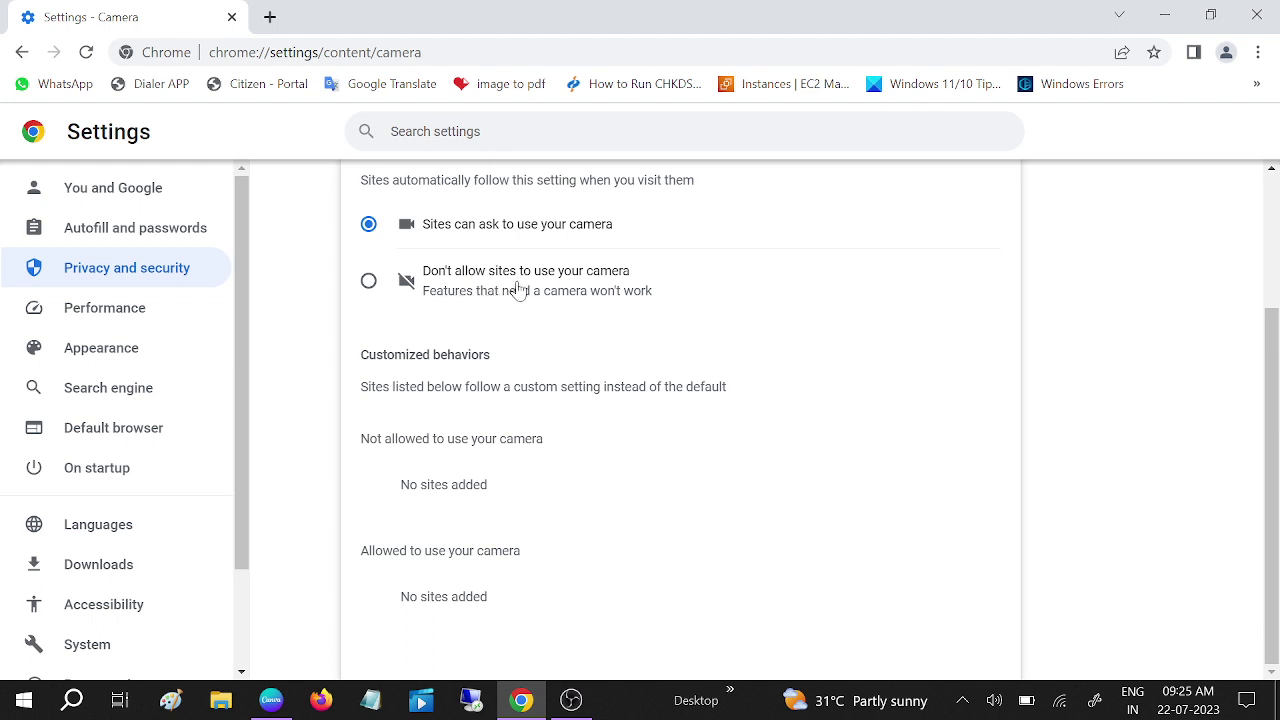
pyautogui.click(368, 281)
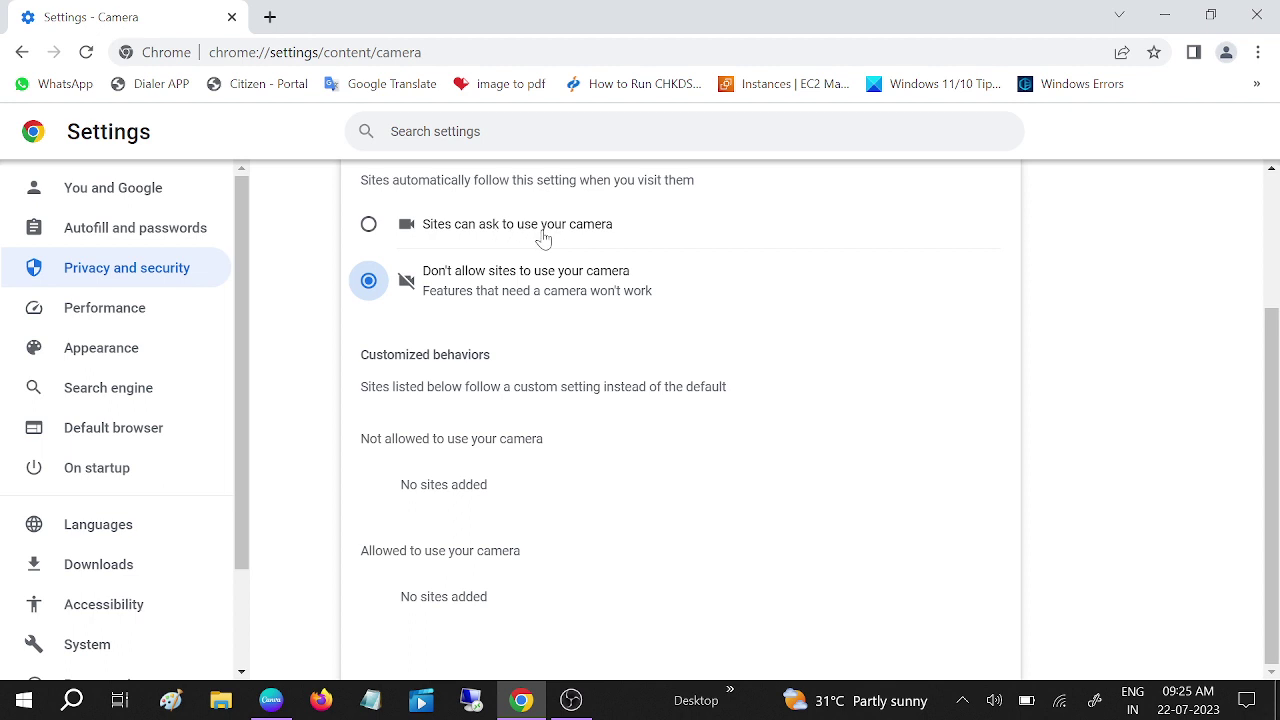
pyautogui.click(370, 230)
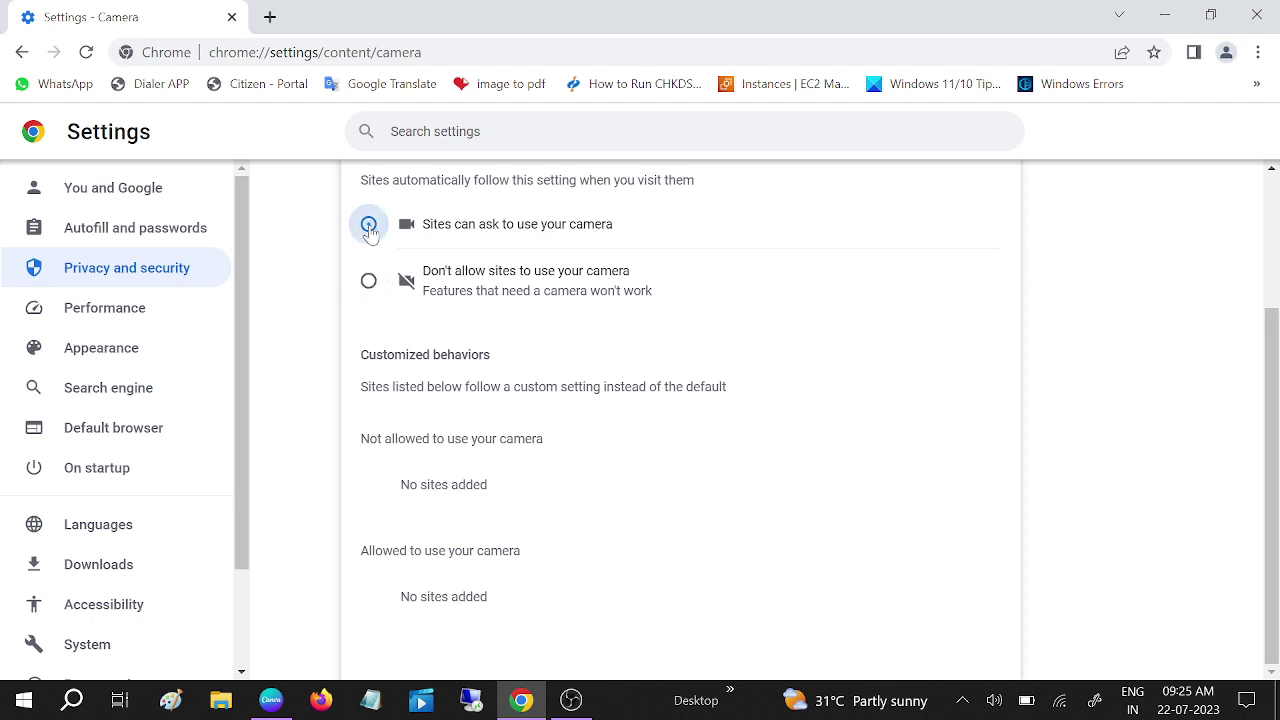
pyautogui.click(269, 17)
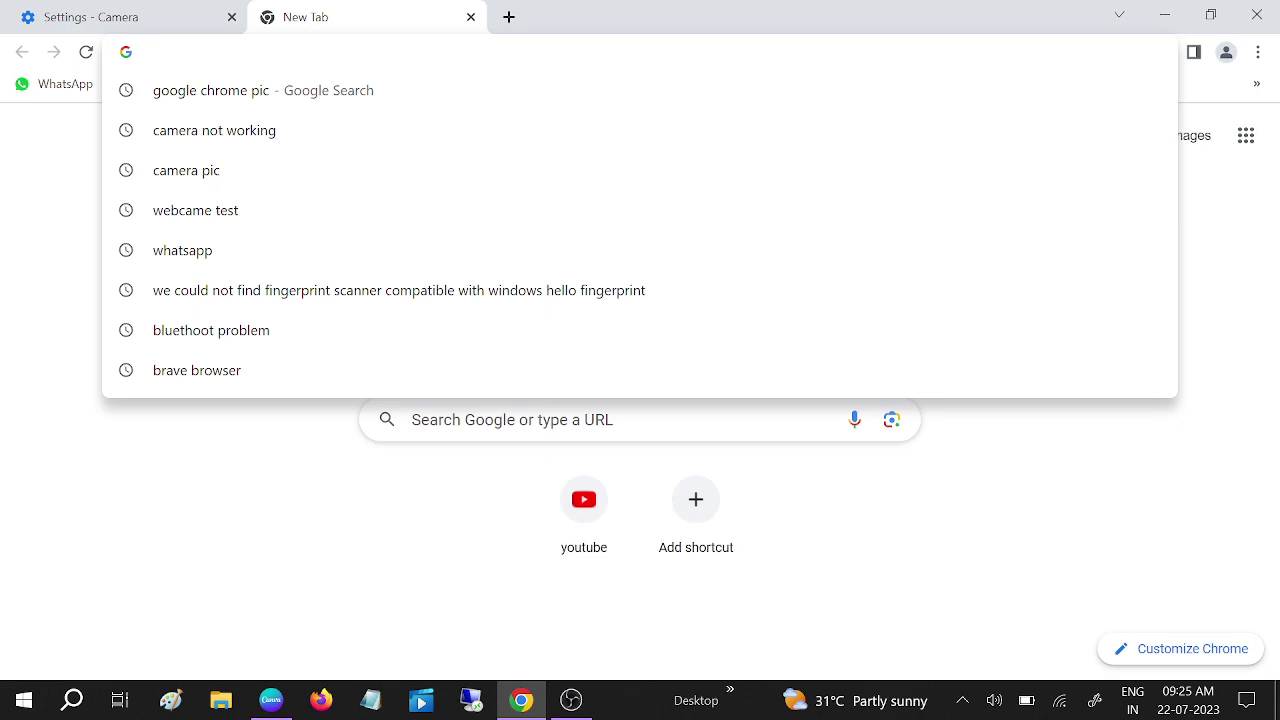
# - Search 'webcam test', open webcamtests.com, start Test my cam and dismiss the permission prompt
pyautogui.write('we')
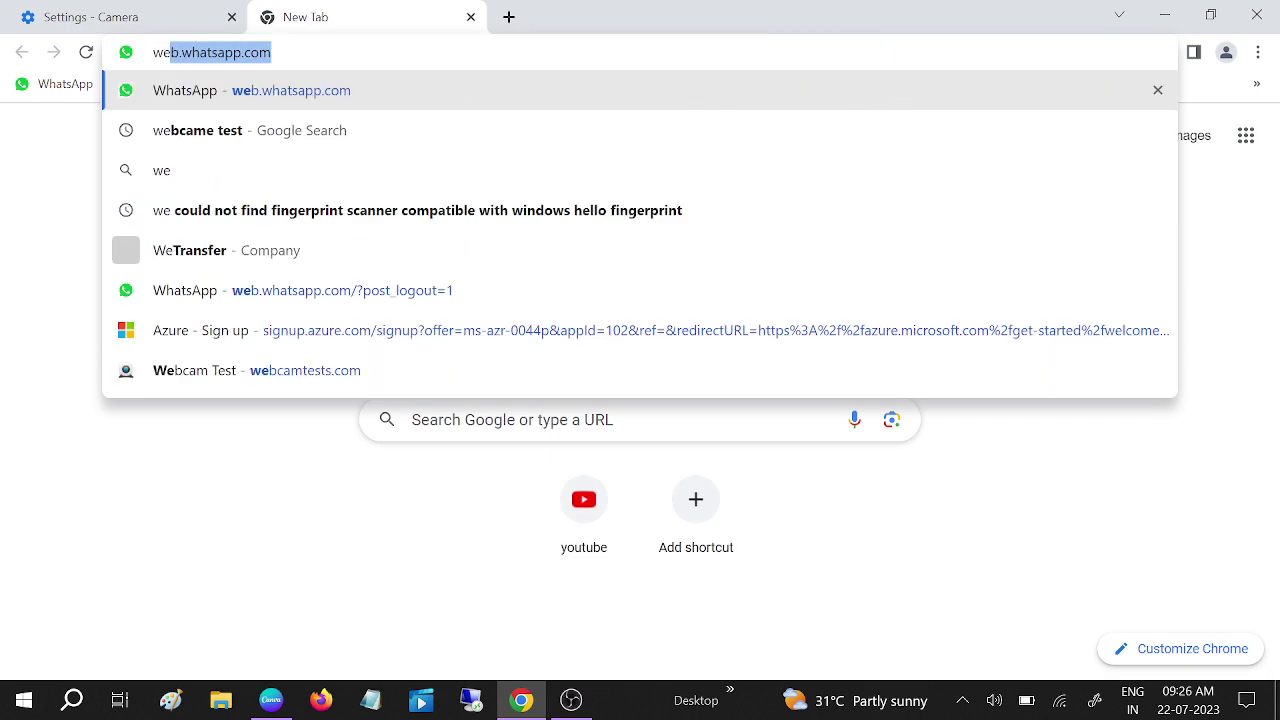
pyautogui.click(225, 133)
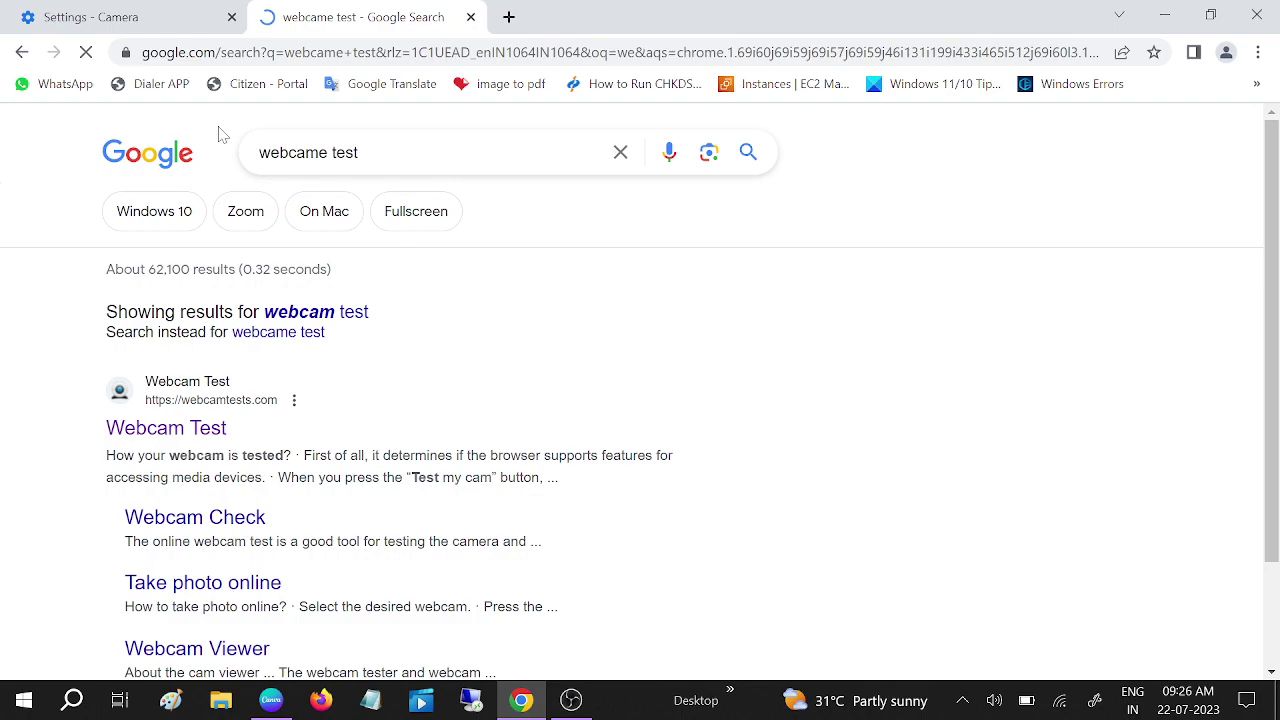
pyautogui.click(174, 438)
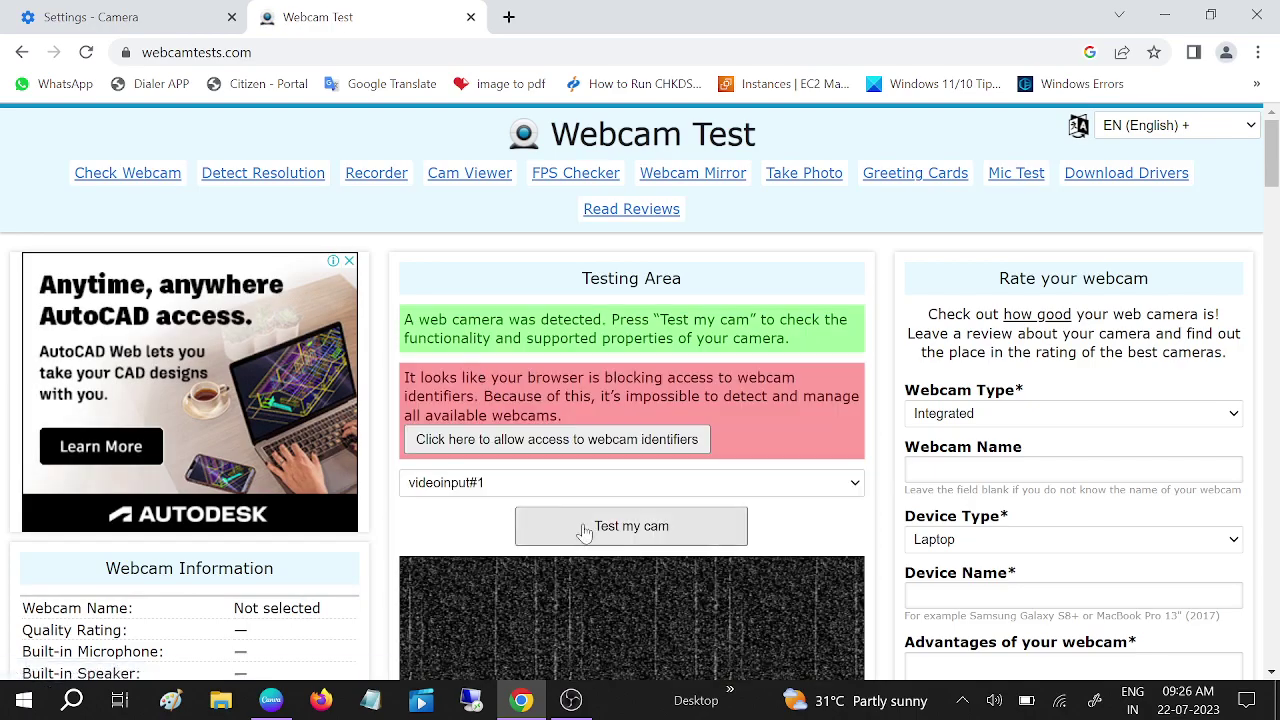
pyautogui.click(587, 527)
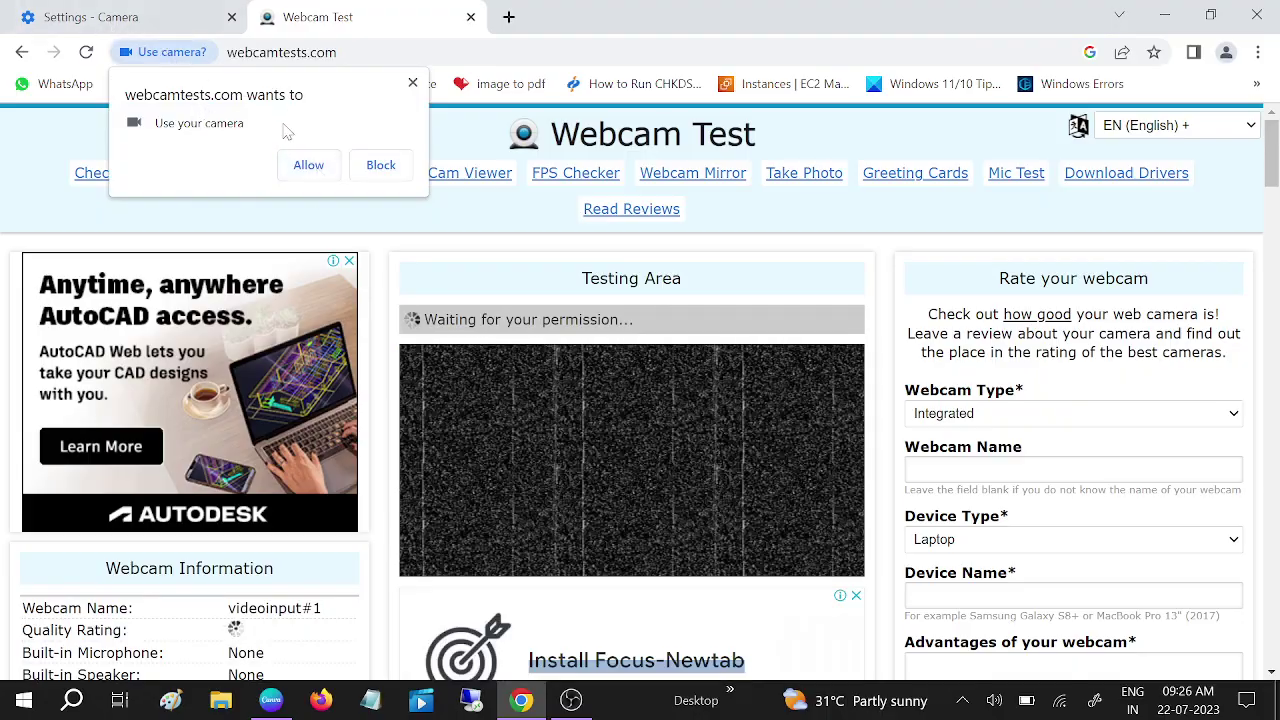
pyautogui.click(412, 82)
# - Glance at the camera settings tab, then return and close the site's camera permission request
pyautogui.click(138, 20)
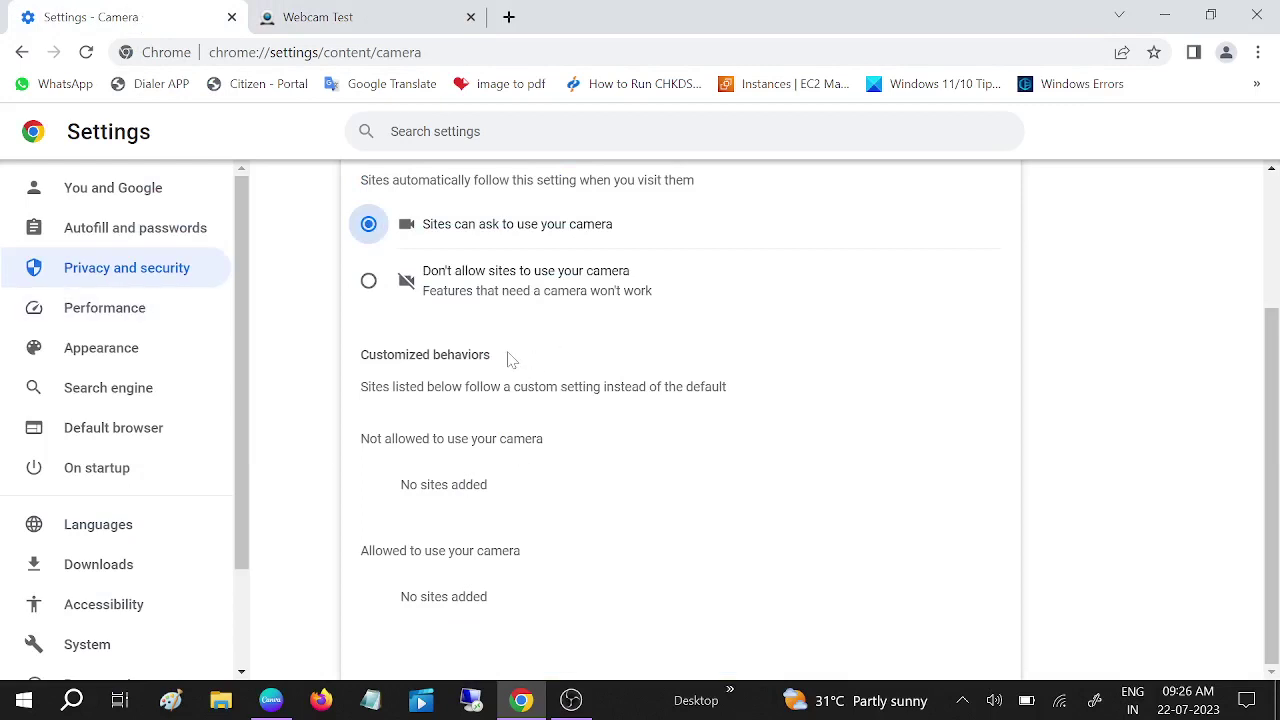
pyautogui.scroll(2, 507, 362)
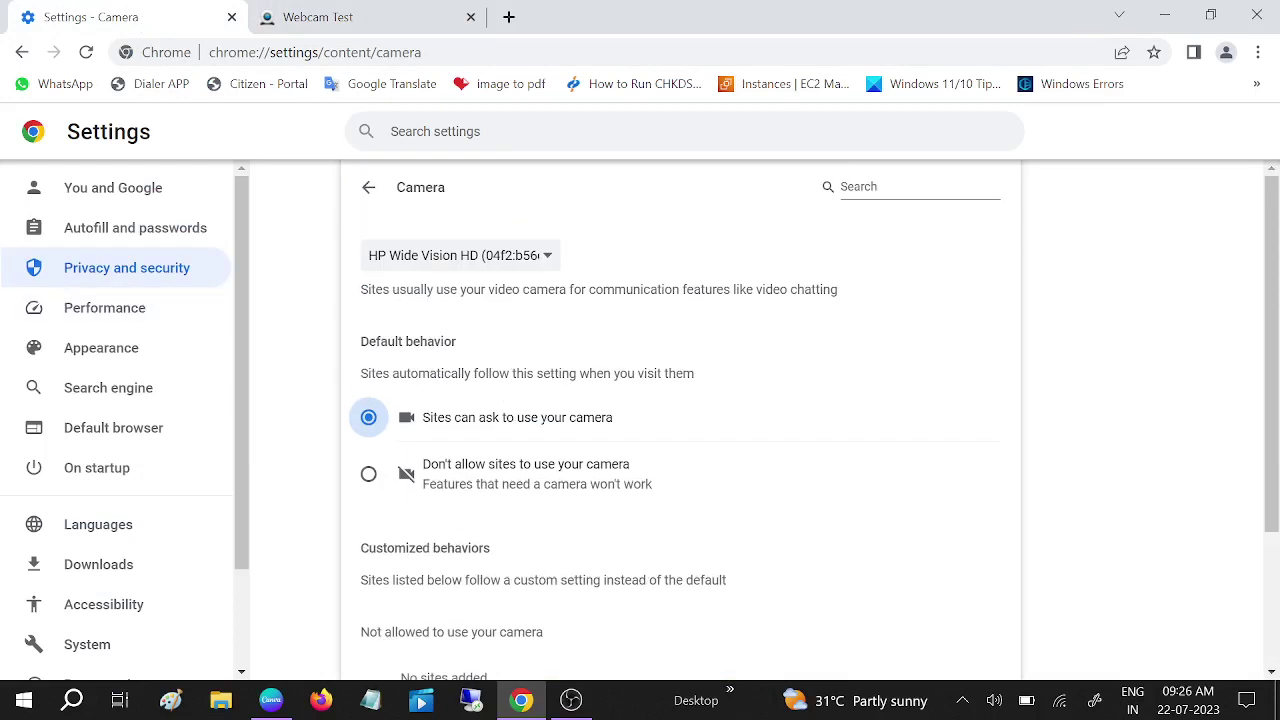
pyautogui.click(330, 22)
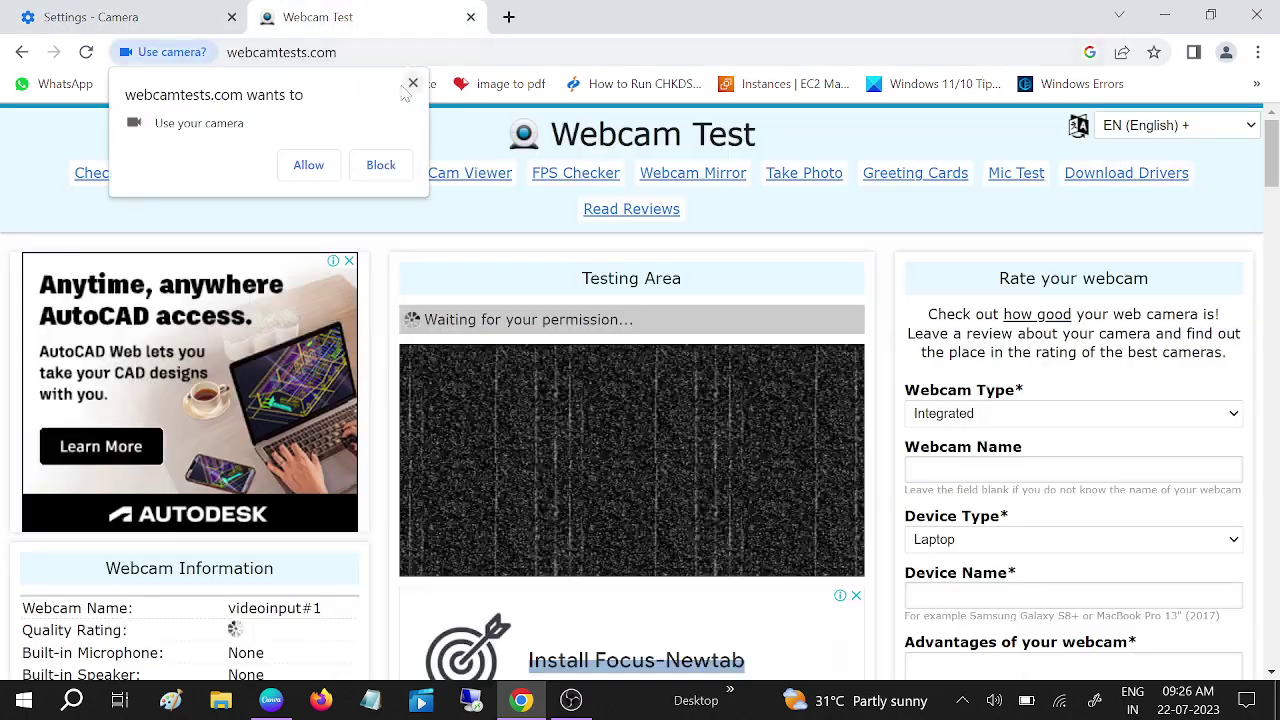
pyautogui.click(412, 84)
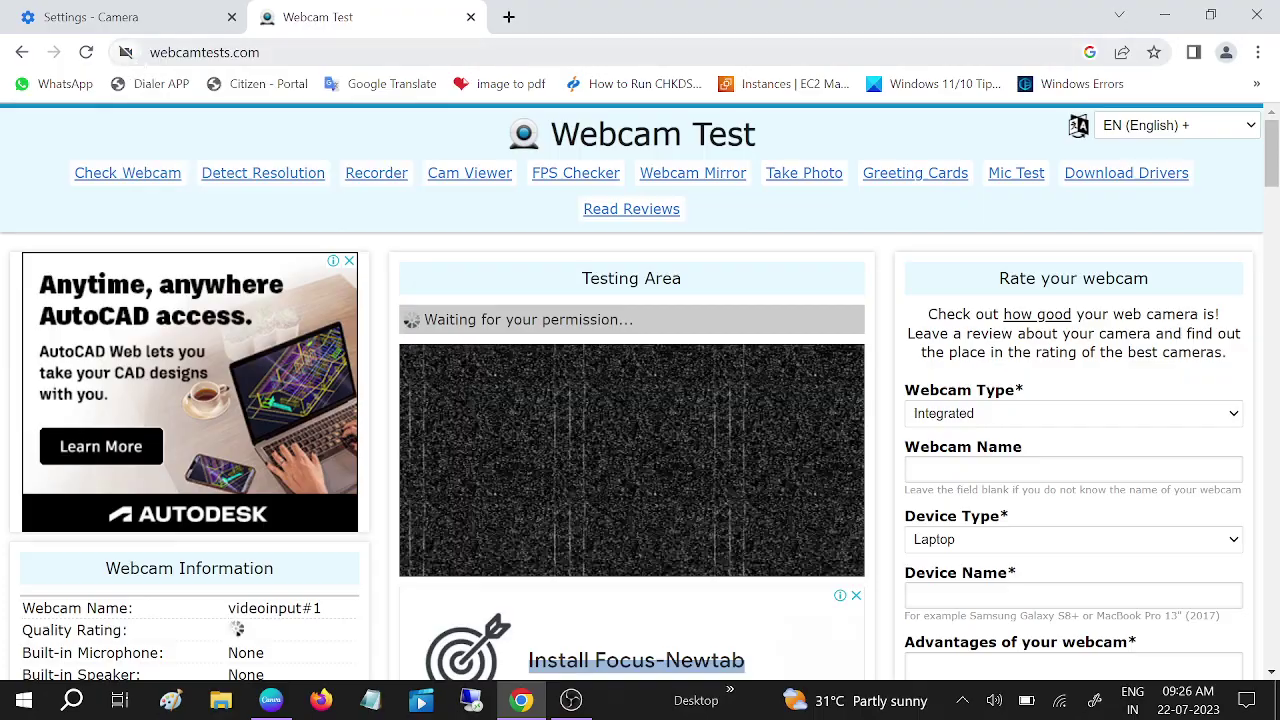
pyautogui.click(125, 52)
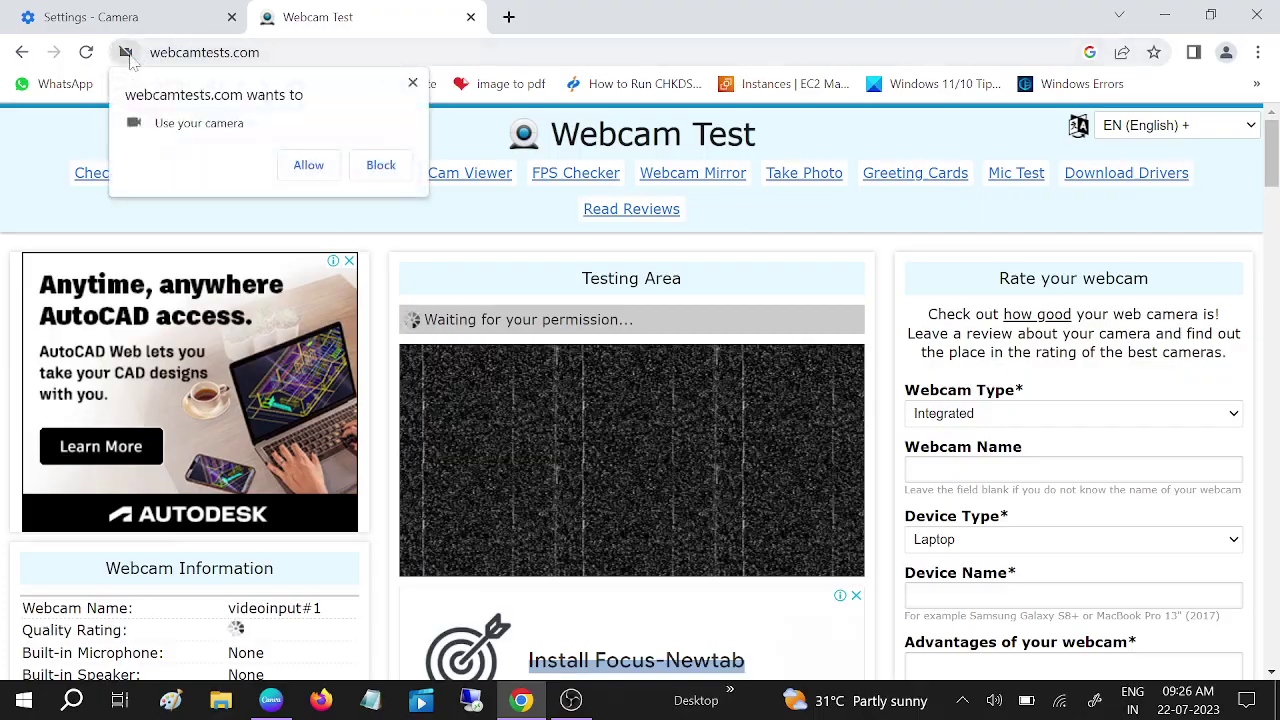
pyautogui.click(508, 17)
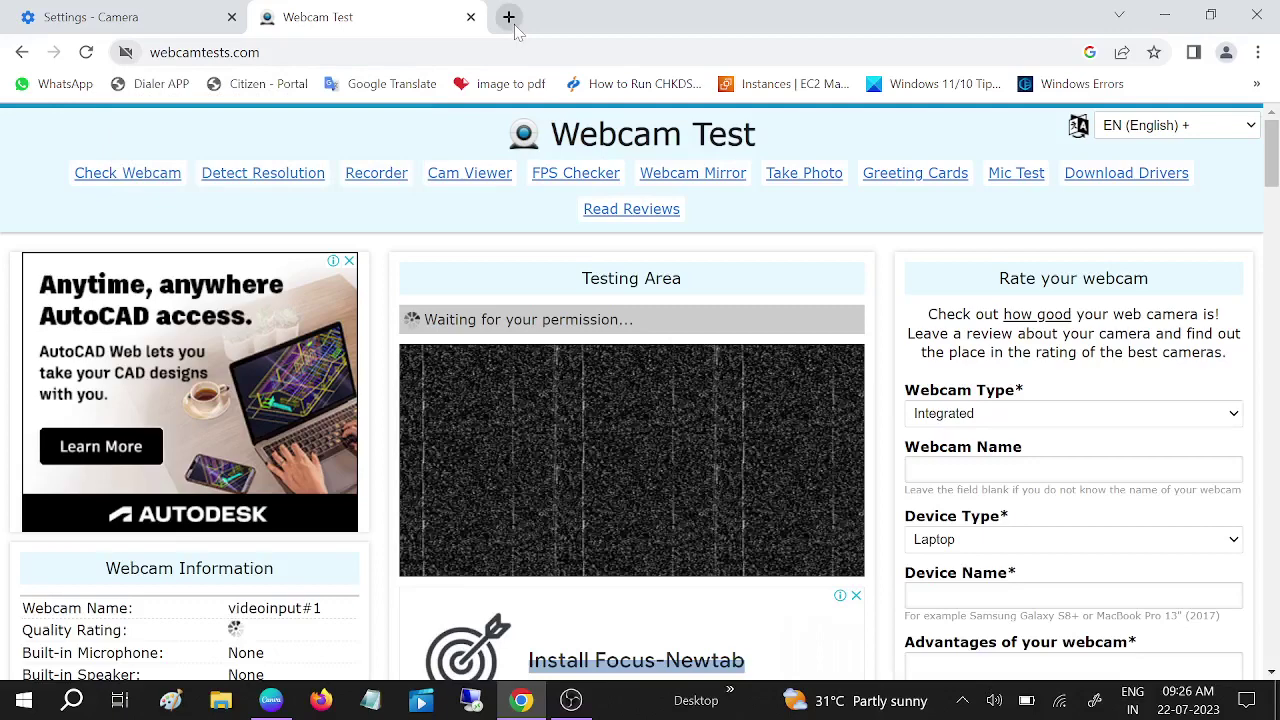
# - In a new tab, search 'google chrome pic' and open google.com's Site settings from the lock icon
pyautogui.click(508, 17)
pyautogui.click(200, 52)
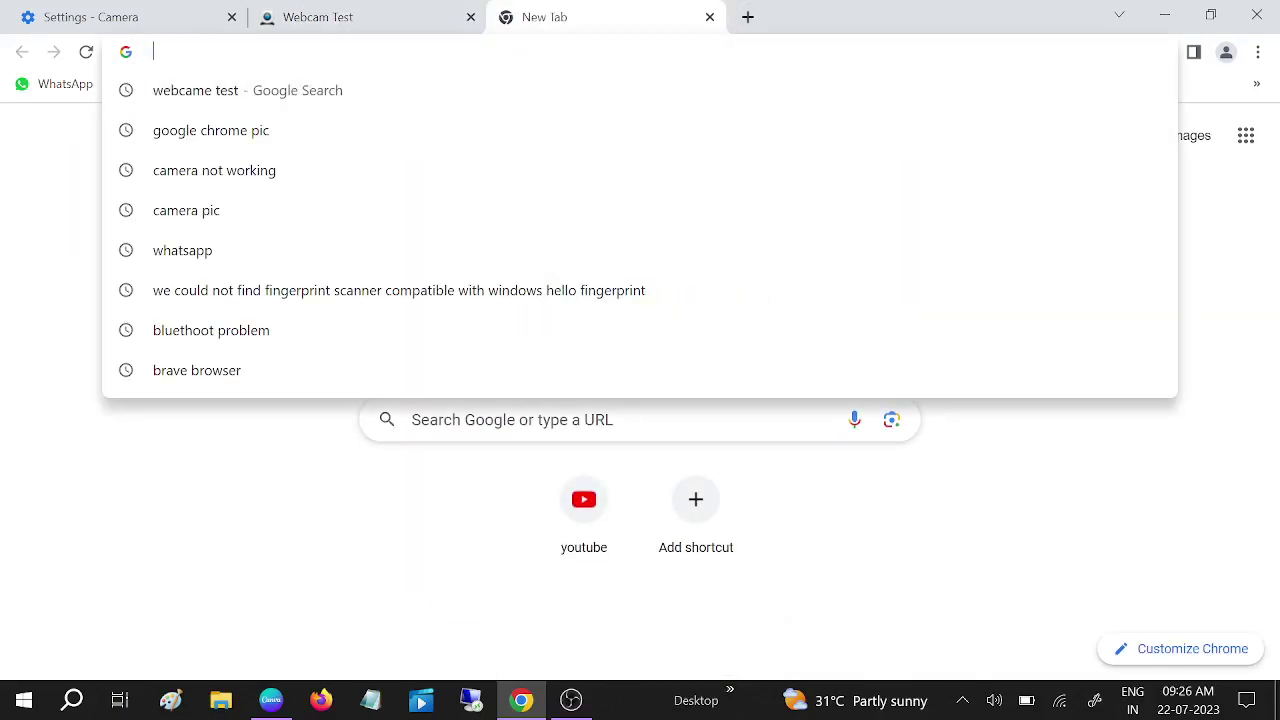
pyautogui.click(192, 131)
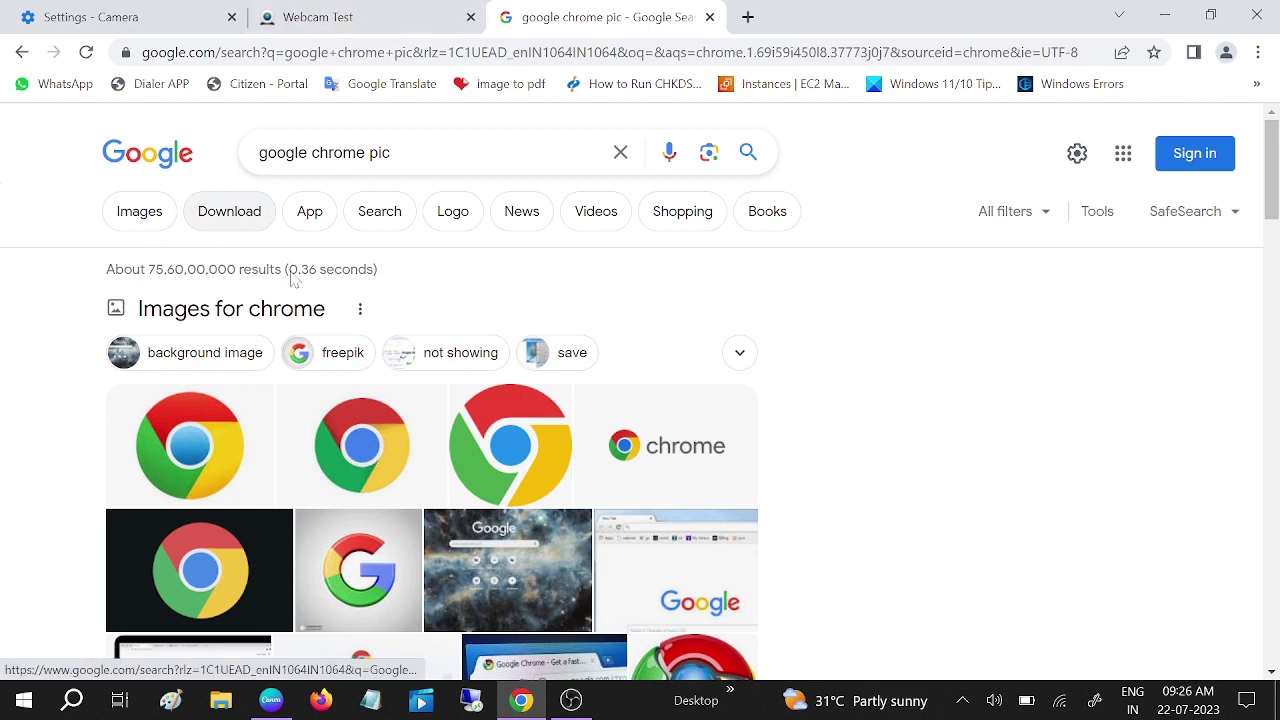
pyautogui.click(126, 54)
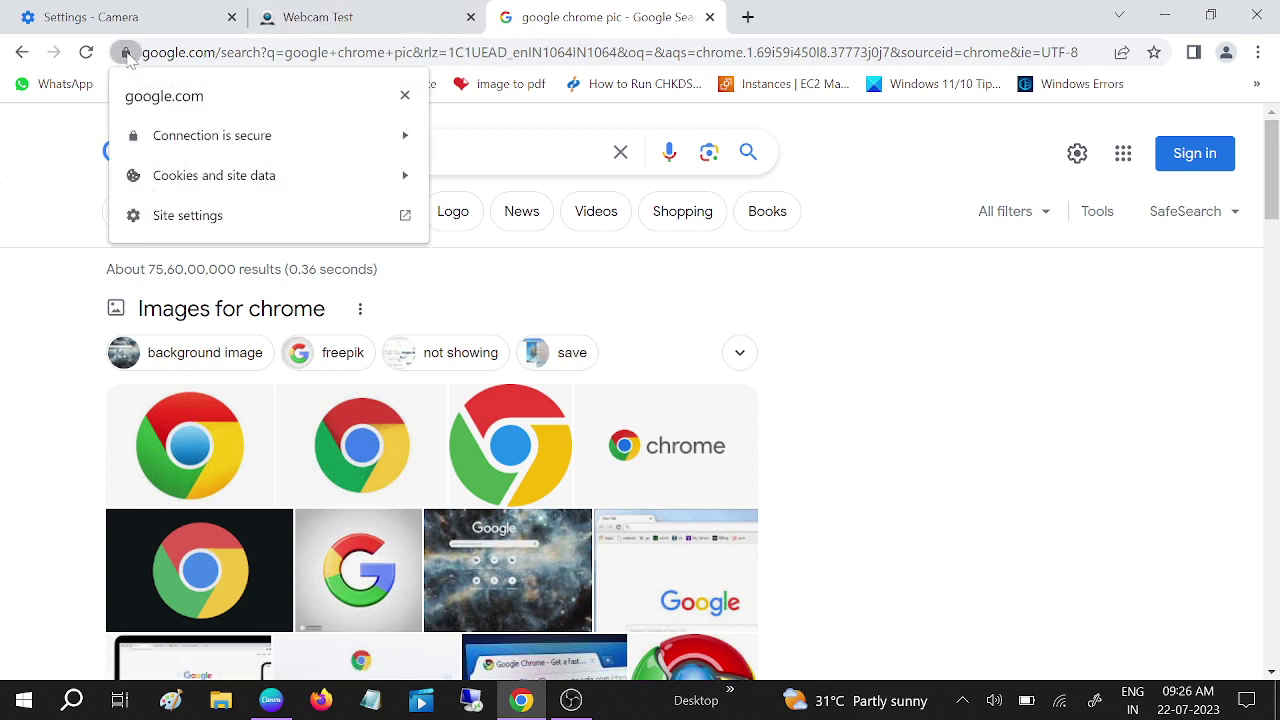
pyautogui.click(187, 216)
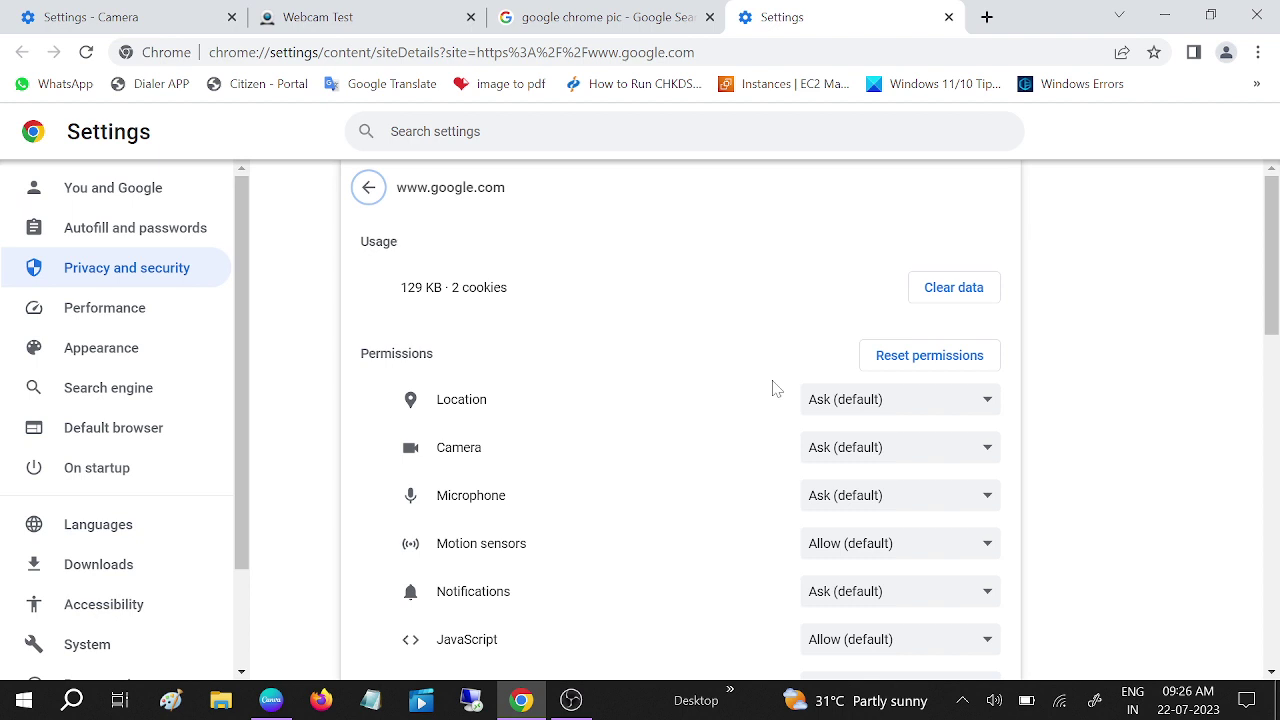
pyautogui.scroll(-1, 1100, 320)
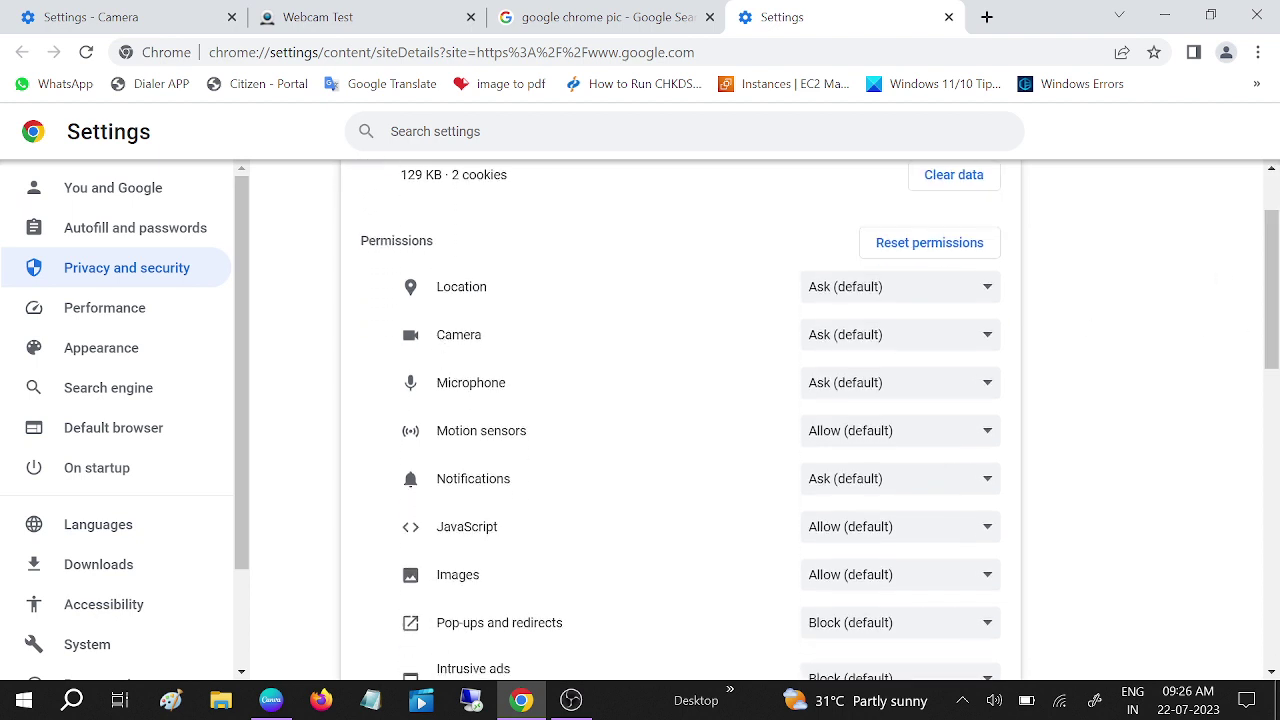
pyautogui.doubleClick(478, 336)
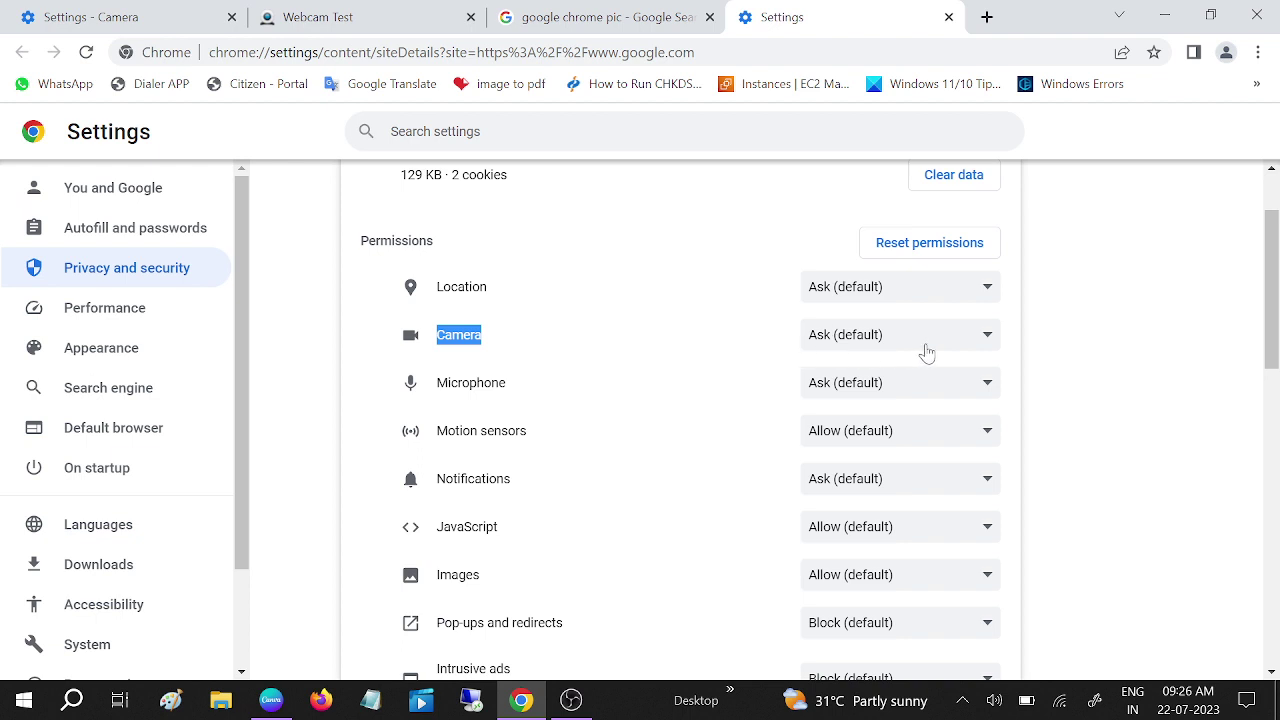
pyautogui.click(987, 342)
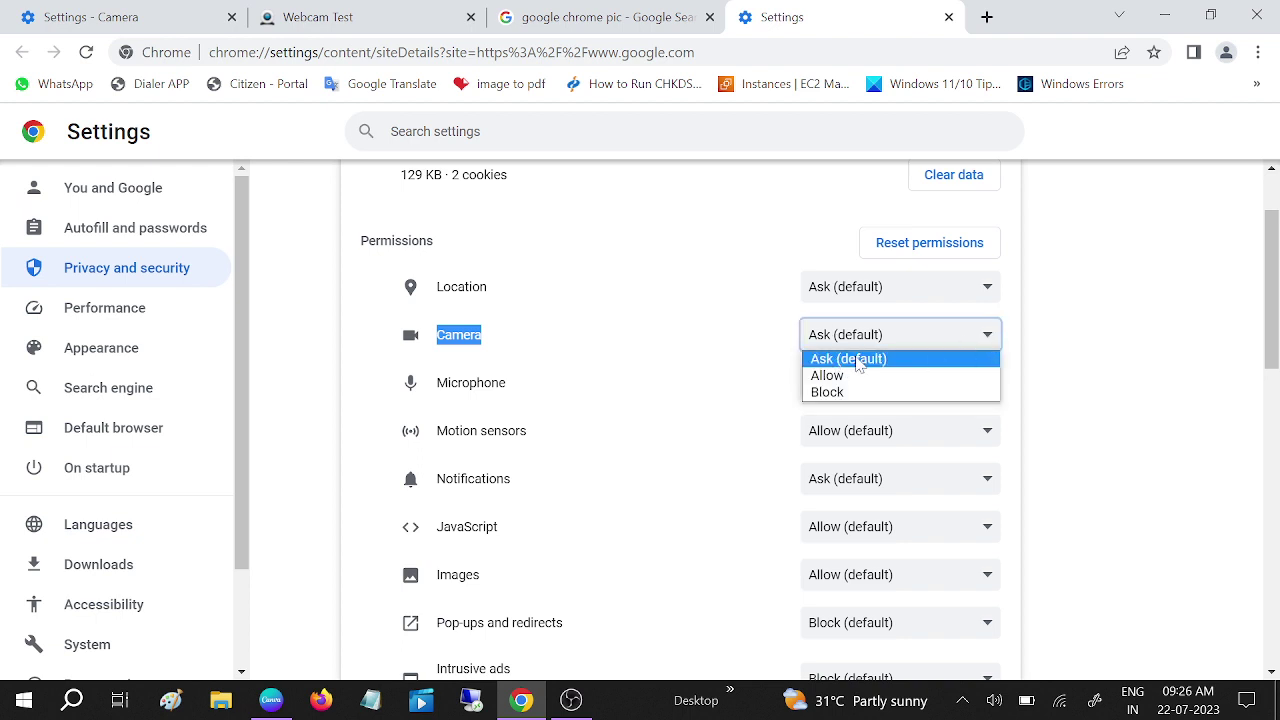
pyautogui.click(828, 393)
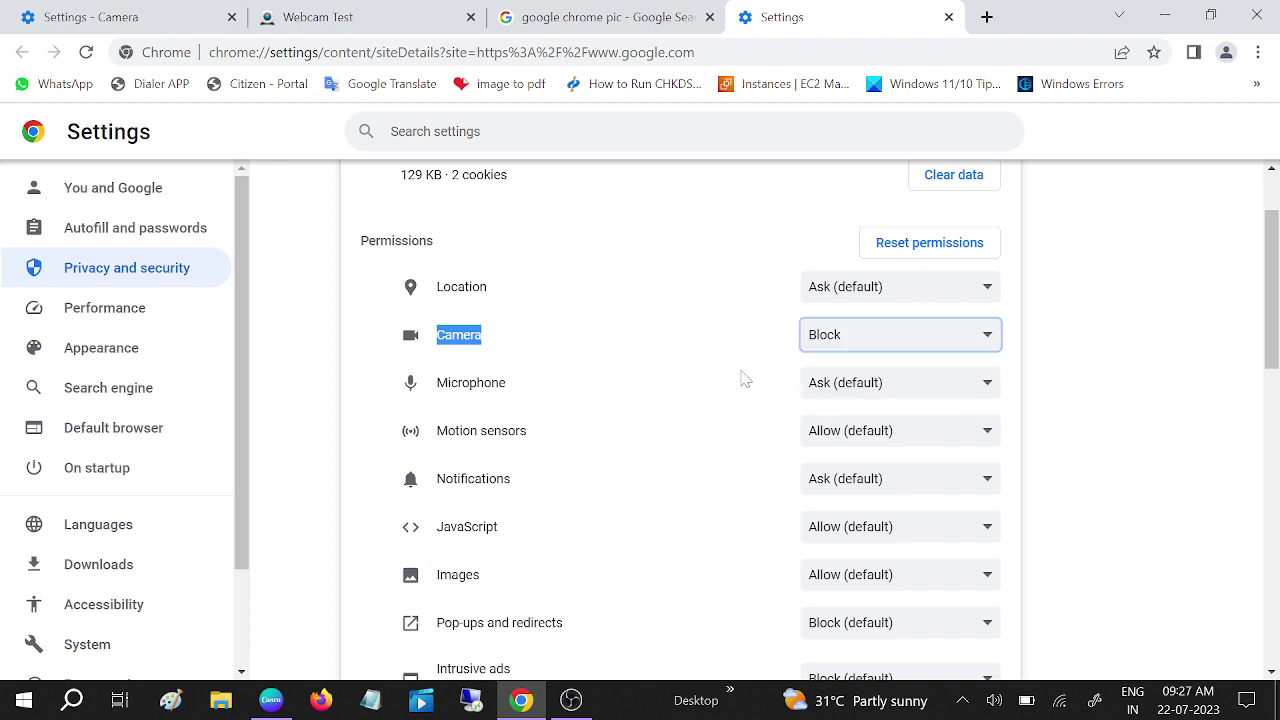
pyautogui.scroll(1, 770, 368)
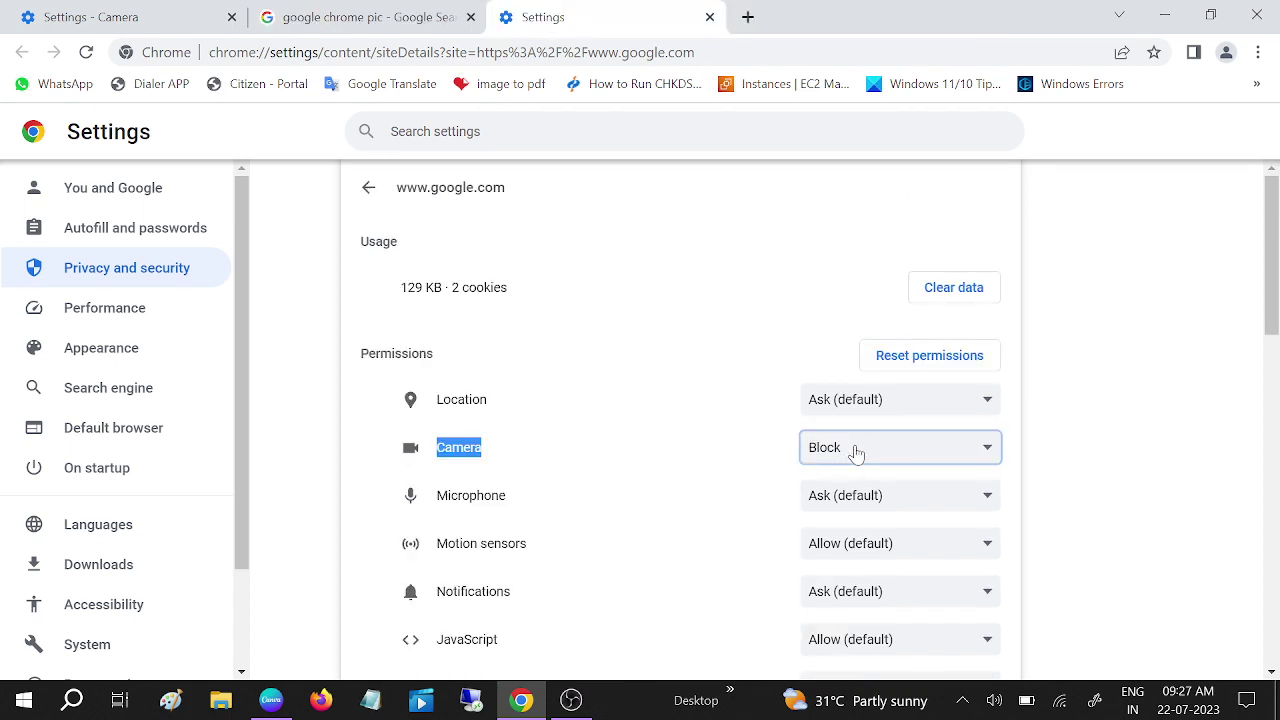
pyautogui.click(913, 458)
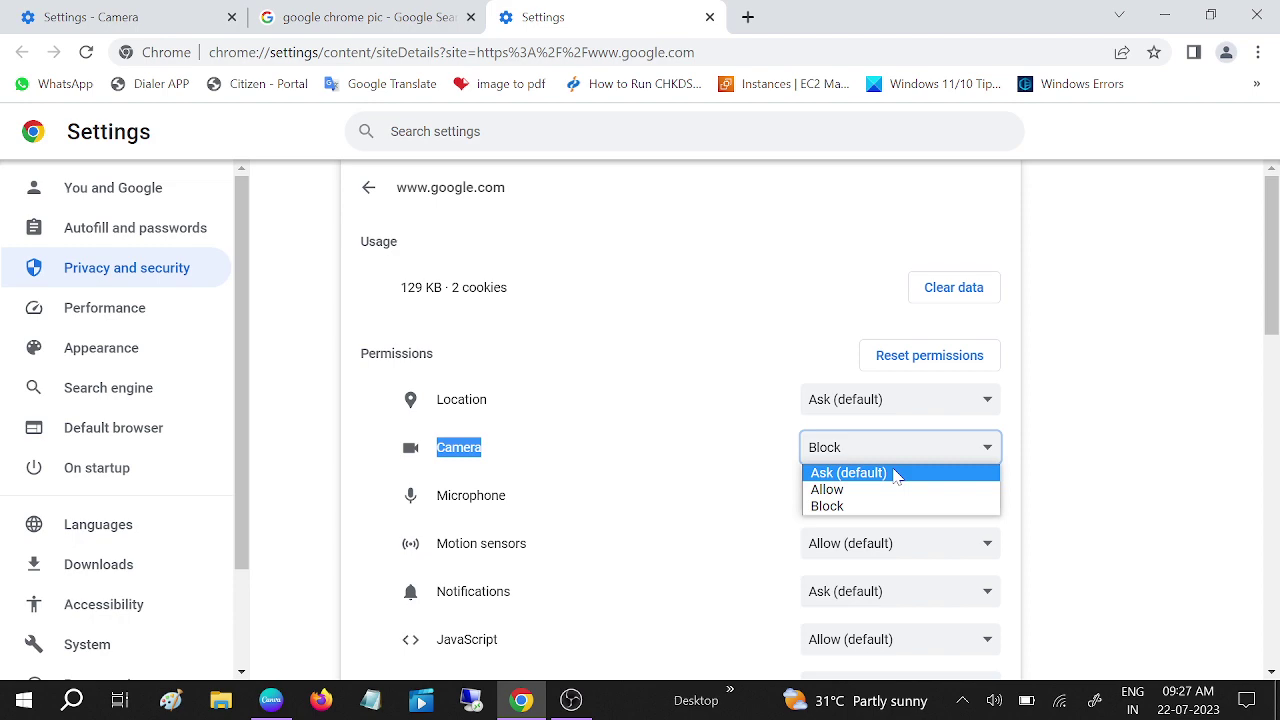
pyautogui.click(856, 473)
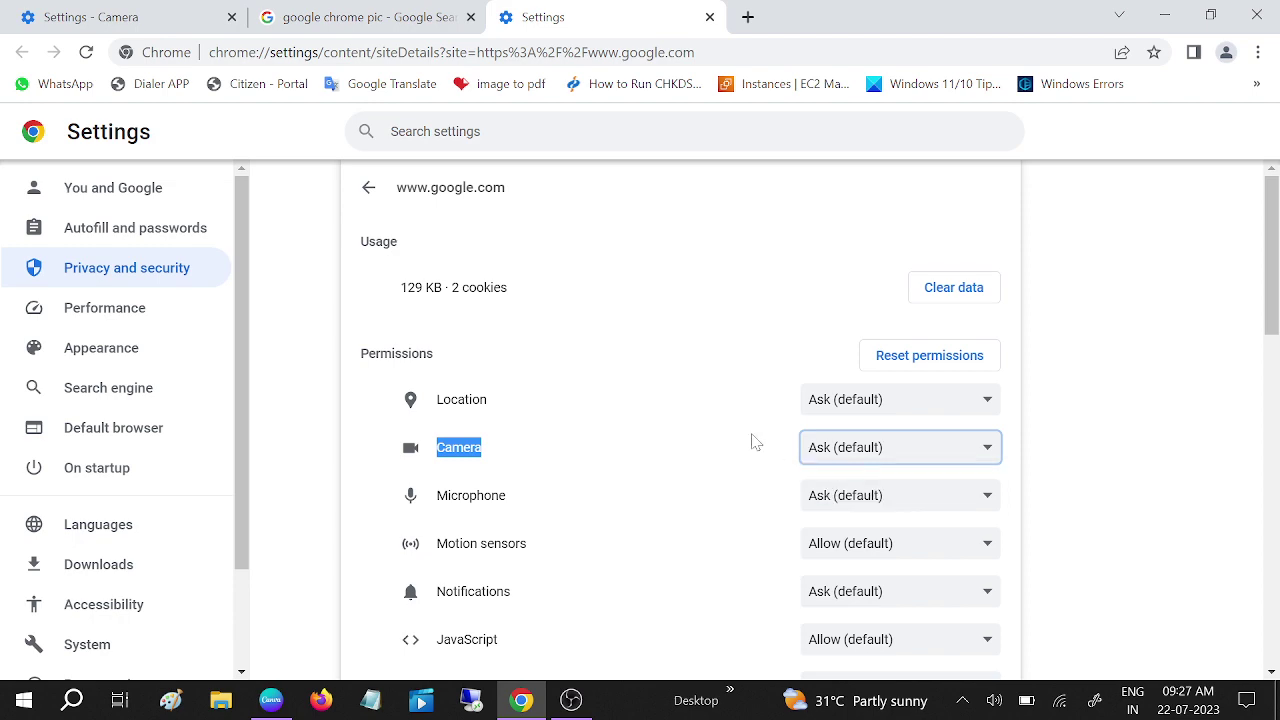
pyautogui.scroll(-10, 755, 442)
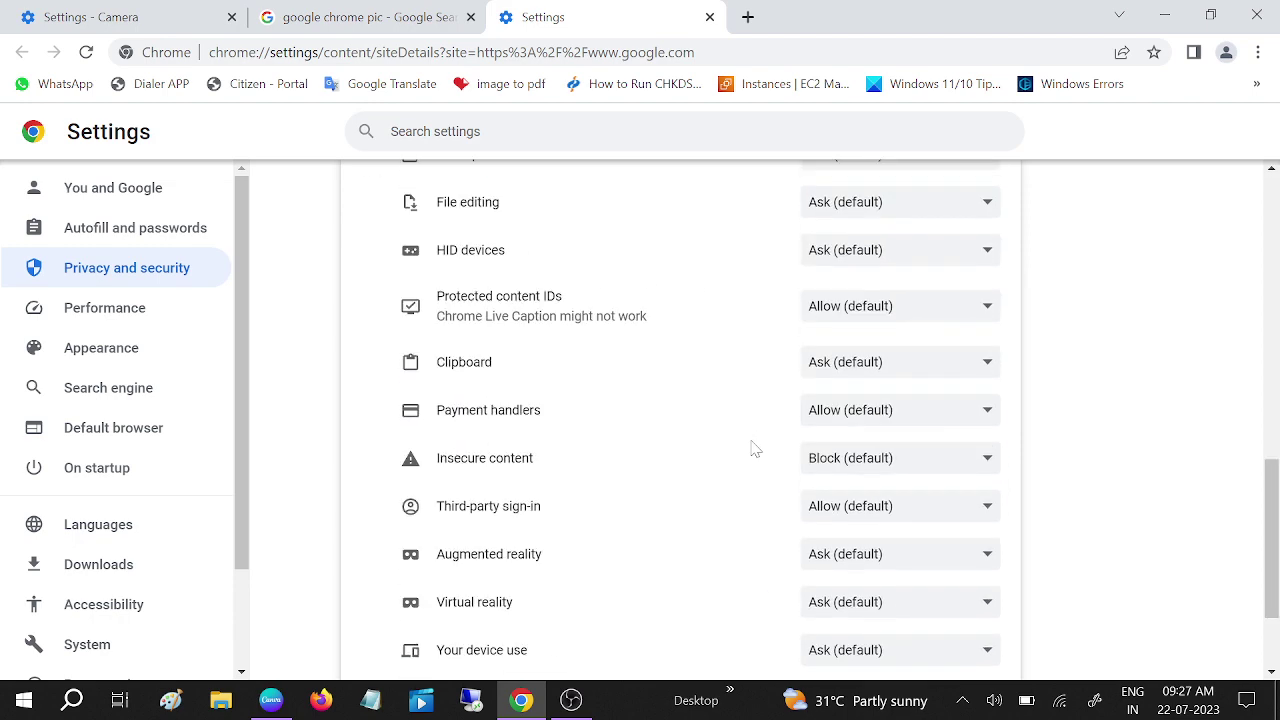
pyautogui.scroll(10, 757, 397)
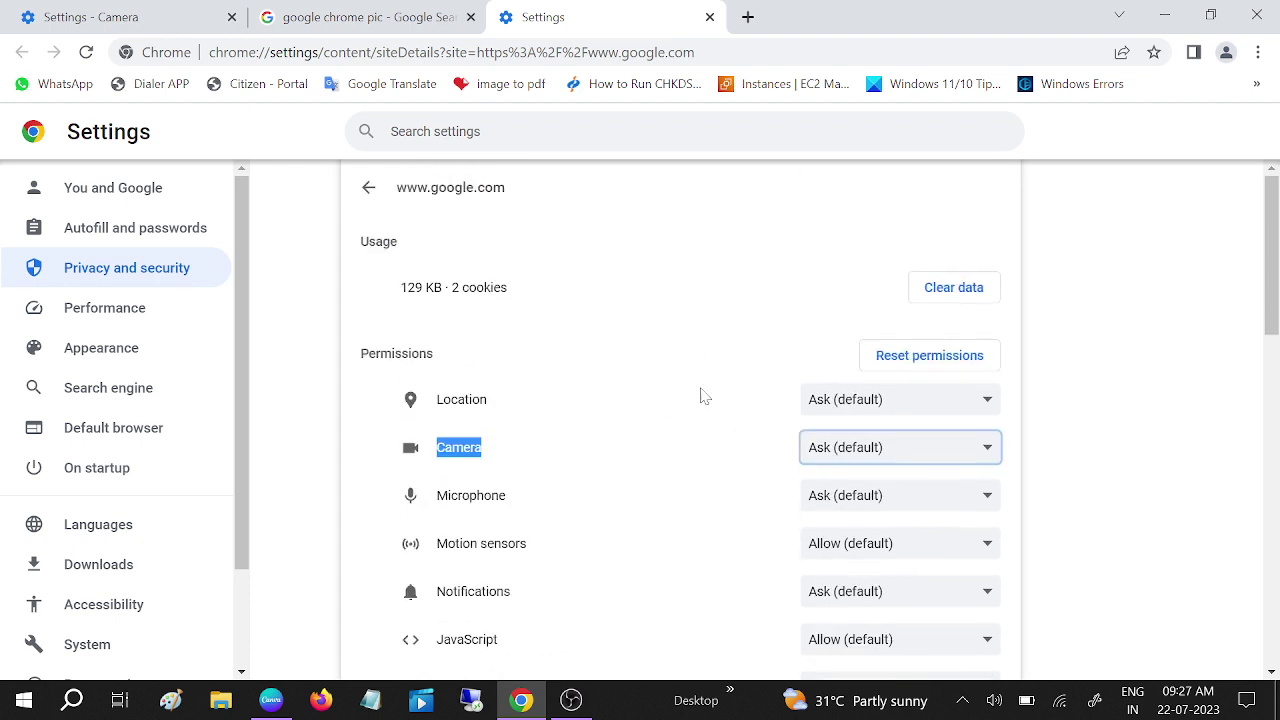
pyautogui.click(72, 700)
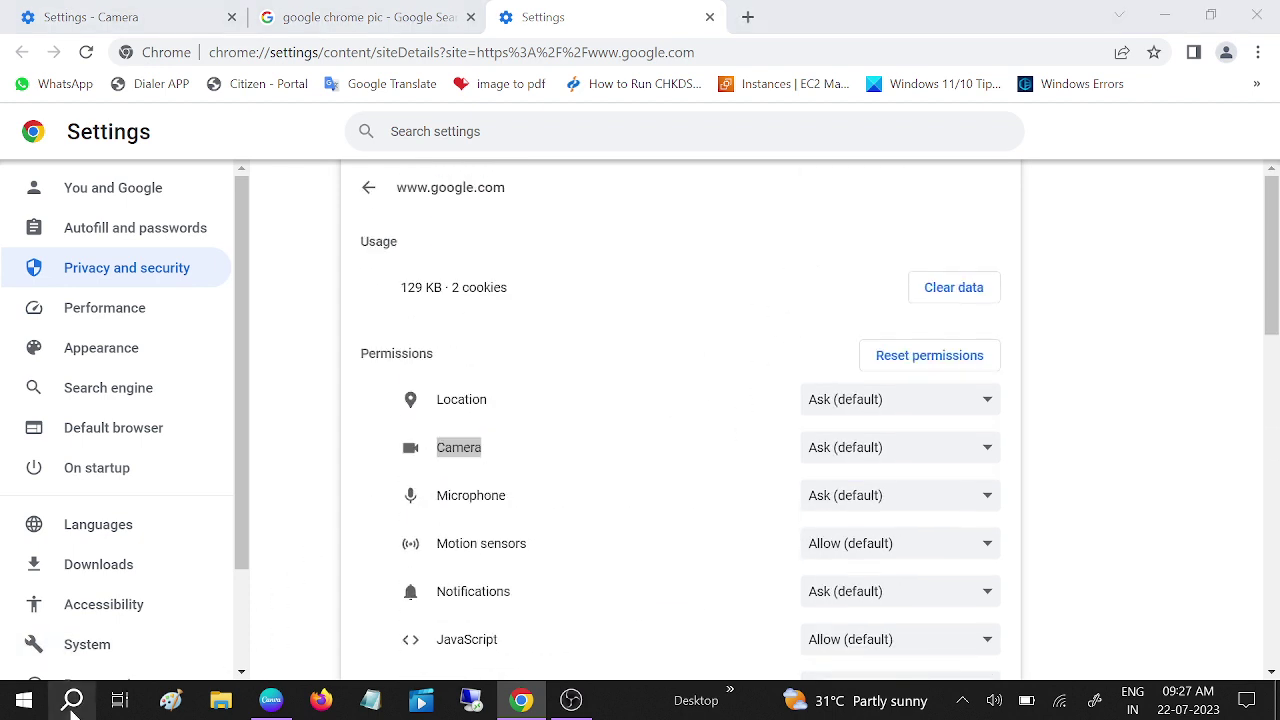
# - Launch Device Manager via 'devi' search and select HP Wide Vision HD under Cameras
pyautogui.write('devi')
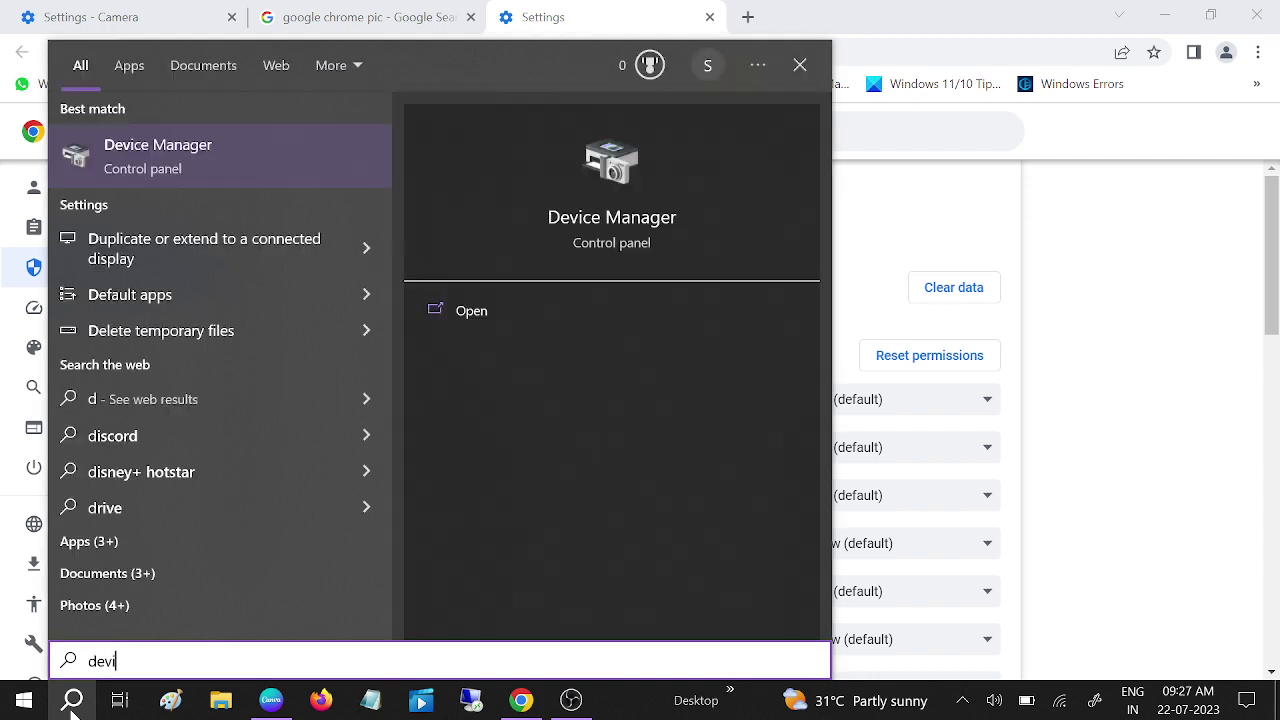
pyautogui.click(188, 172)
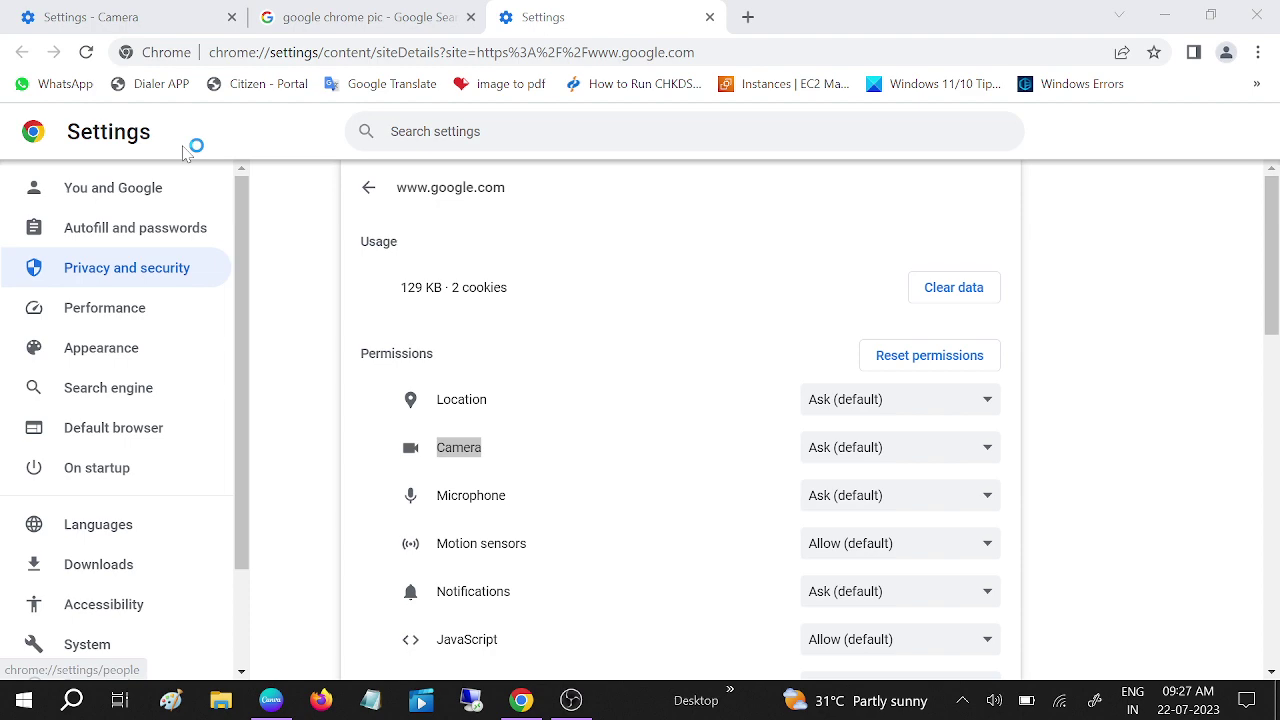
pyautogui.moveTo(318, 68); pyautogui.dragTo(651, 179)
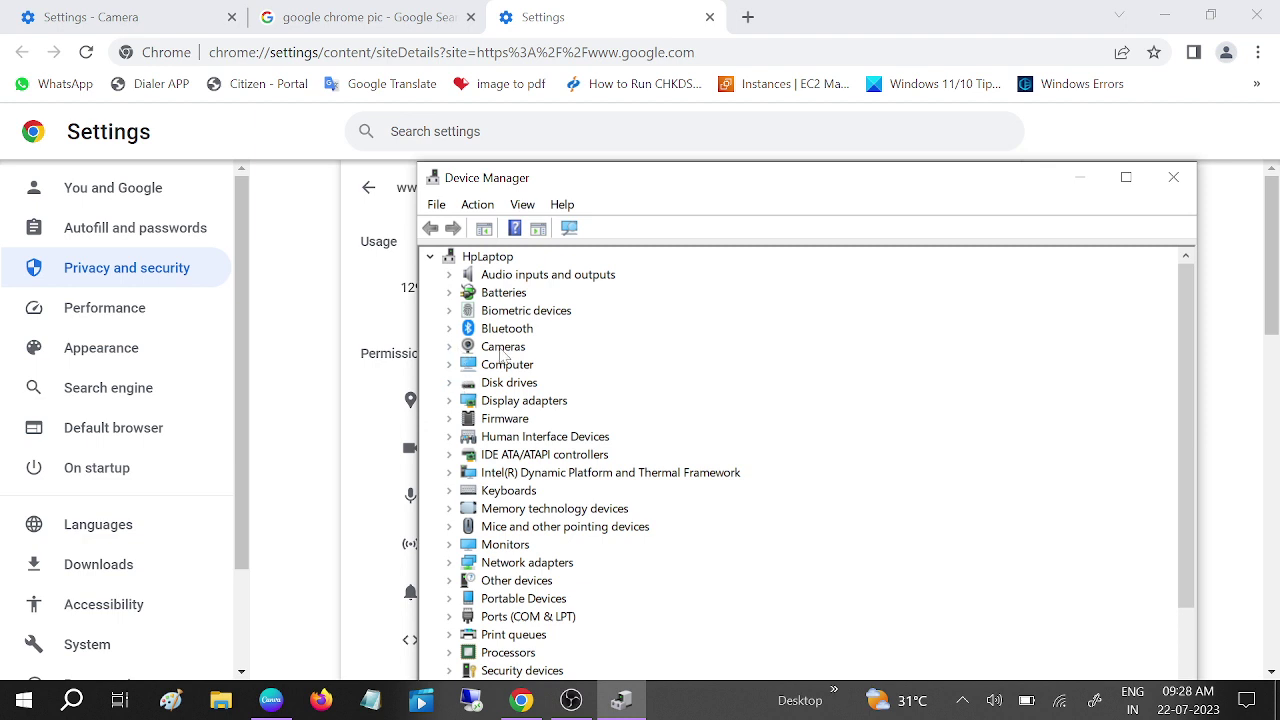
pyautogui.click(450, 347)
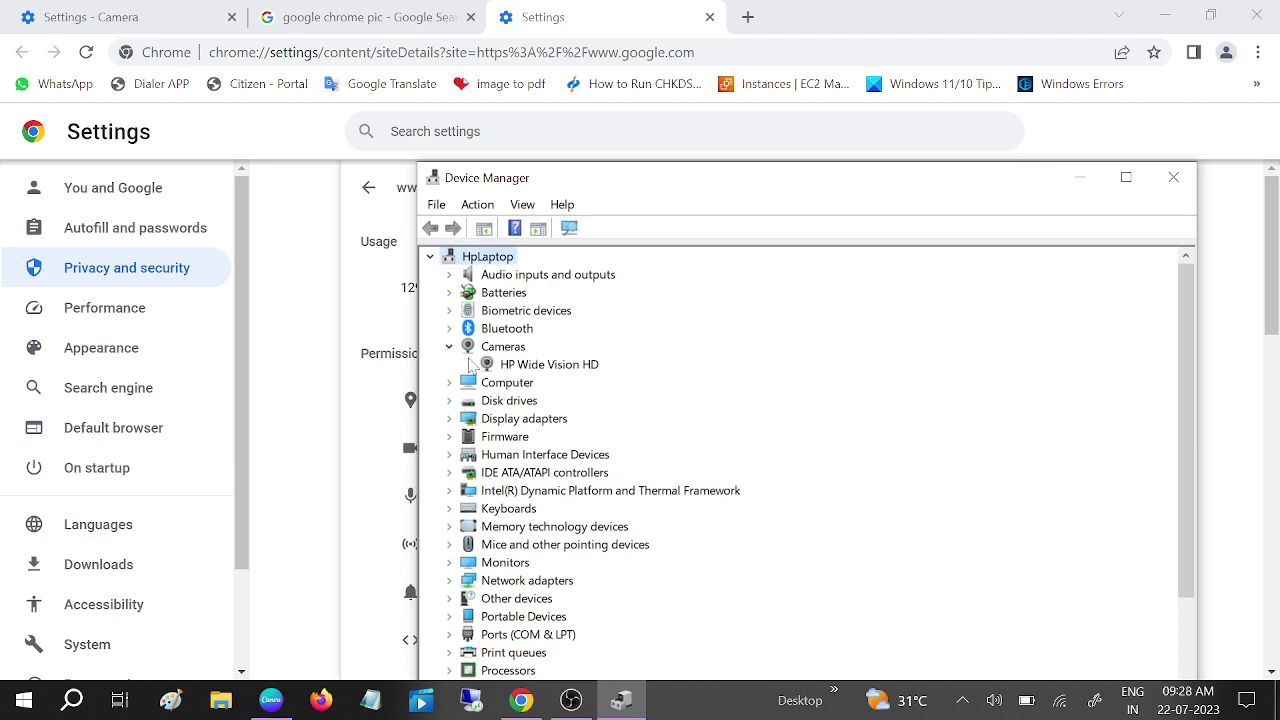
pyautogui.click(541, 366)
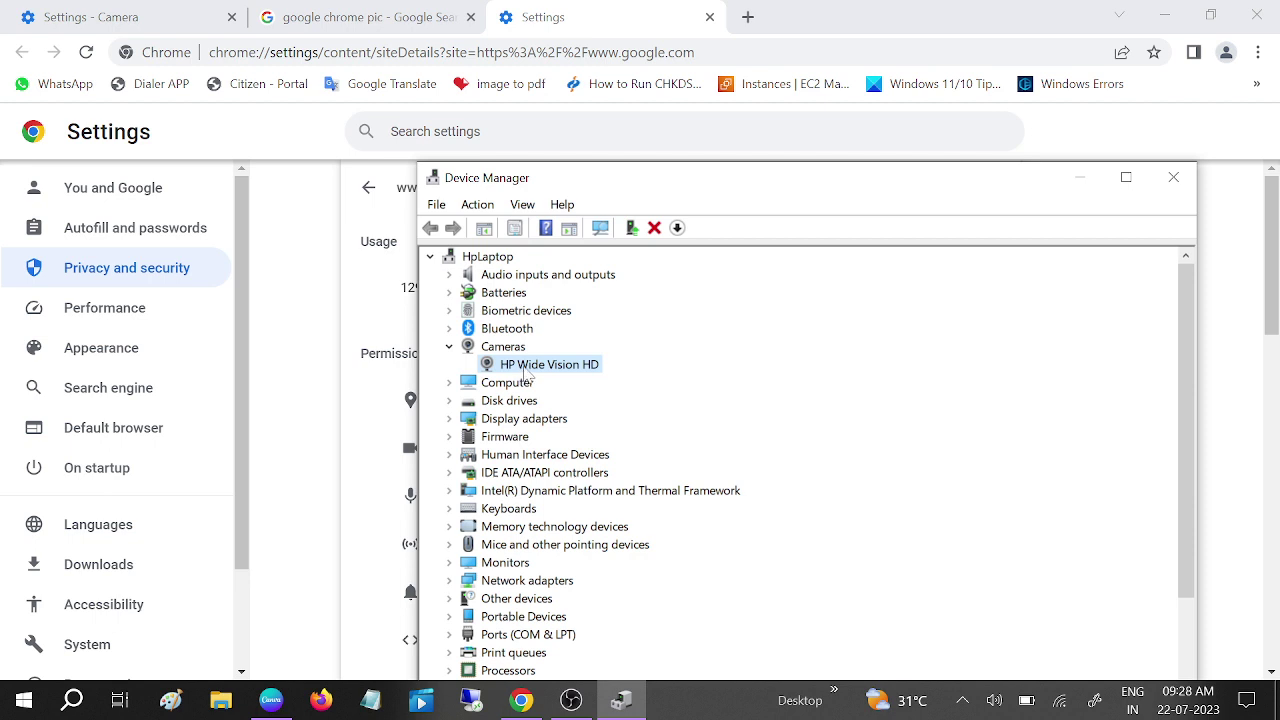
# - Disable the HP Wide Vision HD camera, confirm, then enable it again
pyautogui.rightClick(524, 371)
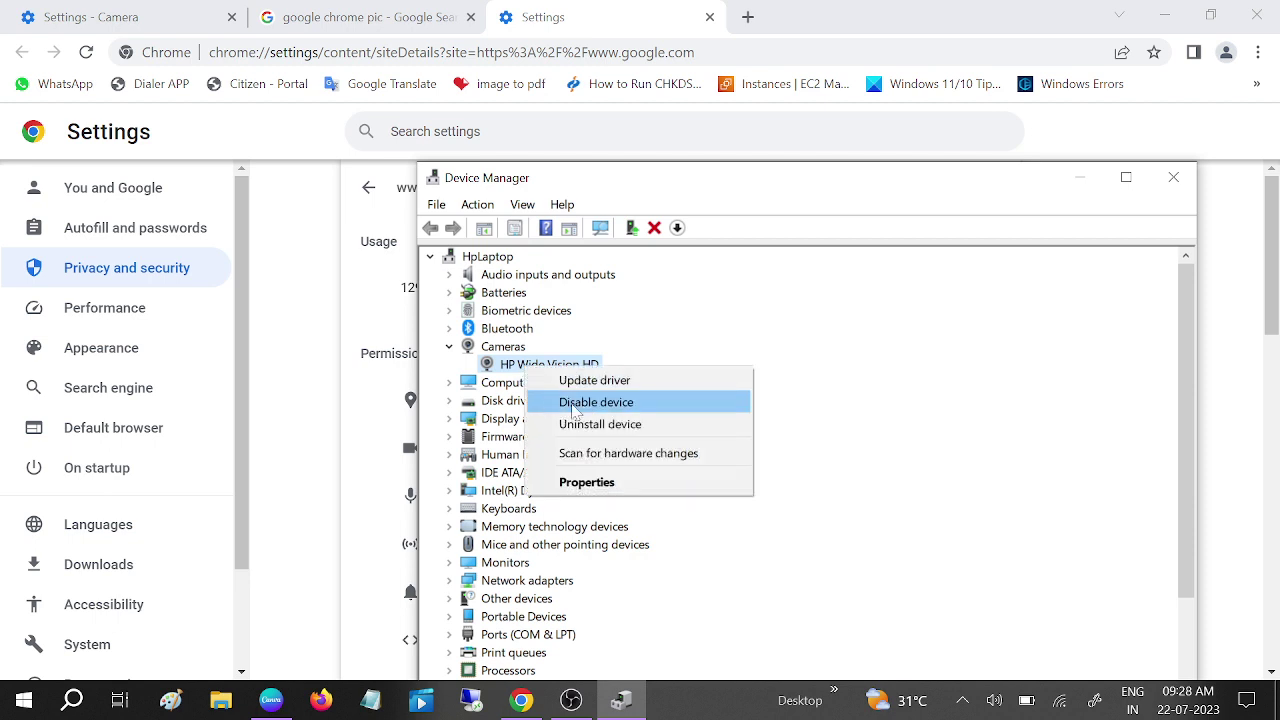
pyautogui.click(603, 402)
pyautogui.click(685, 376)
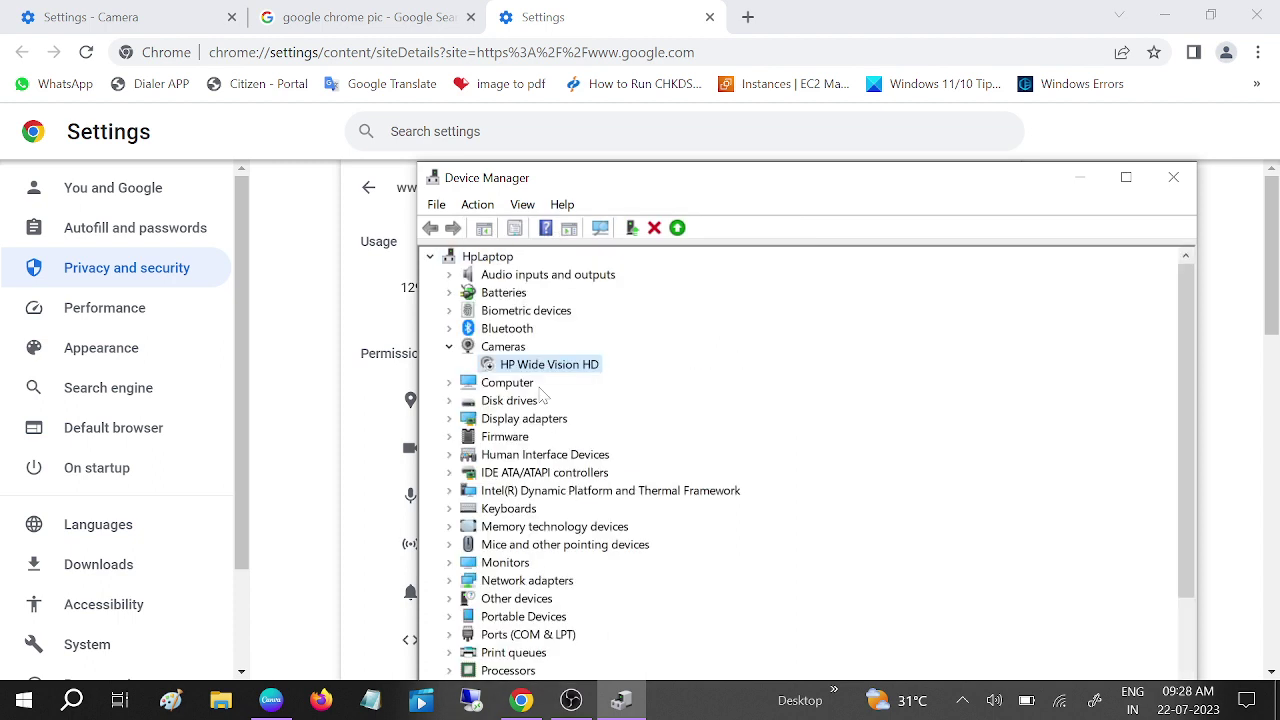
pyautogui.rightClick(516, 370)
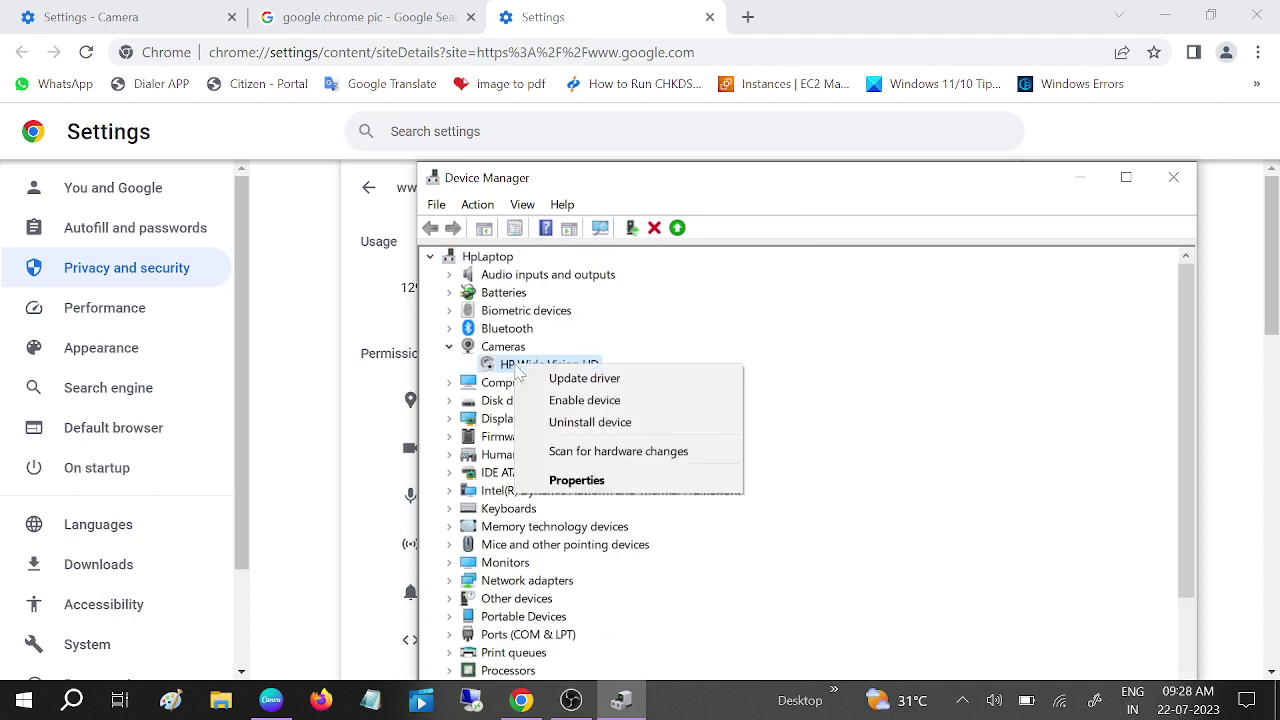
pyautogui.click(572, 403)
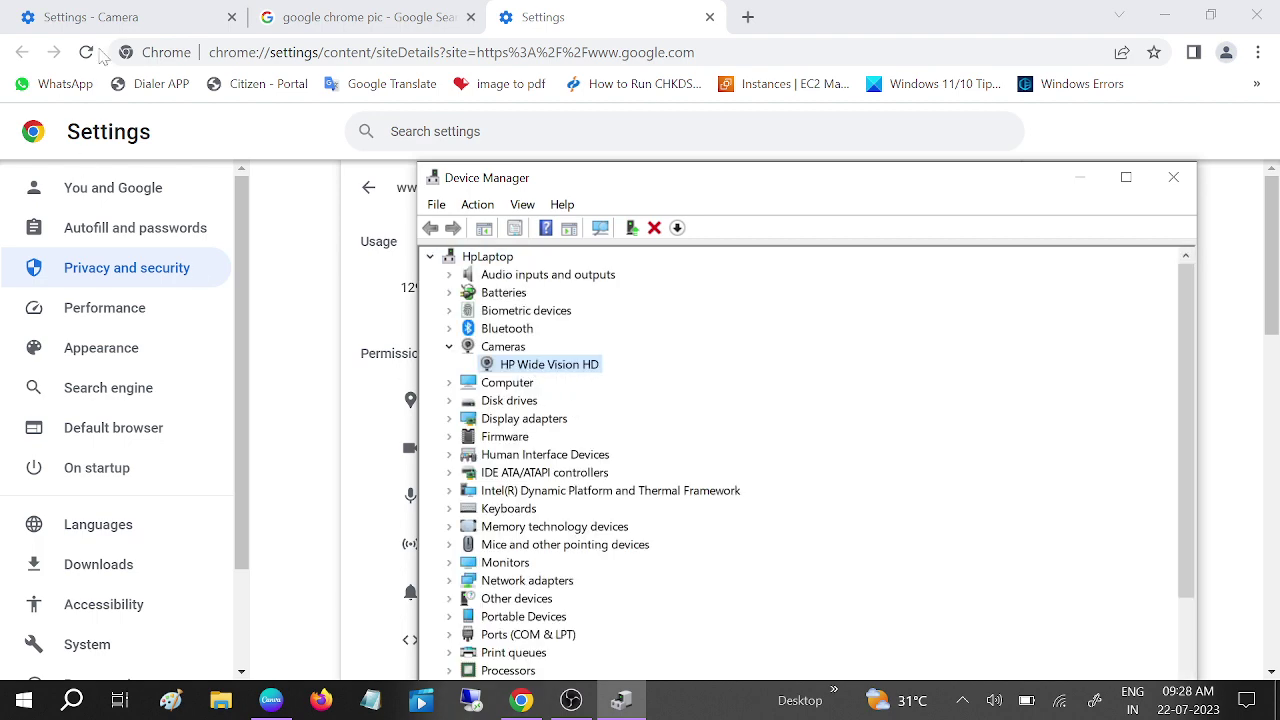
# - On Chrome's Camera settings page, keep HP Wide Vision HD selected as the camera
pyautogui.click(126, 19)
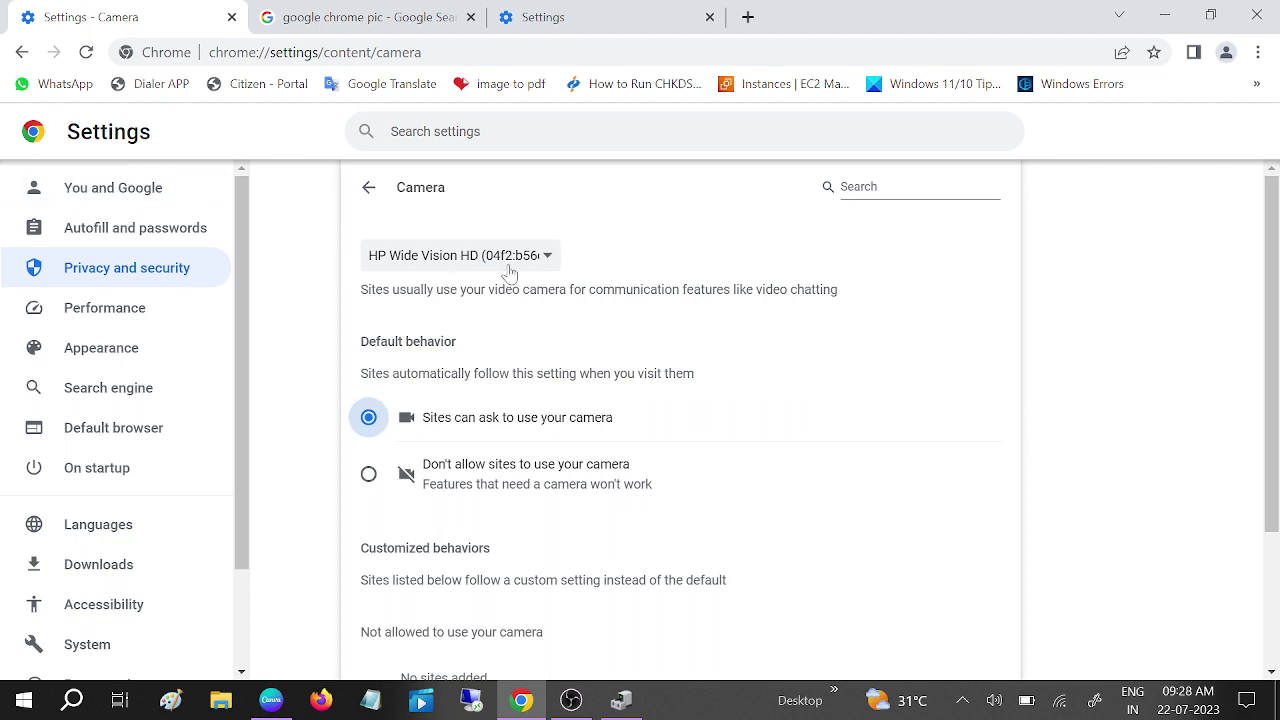
pyautogui.click(546, 260)
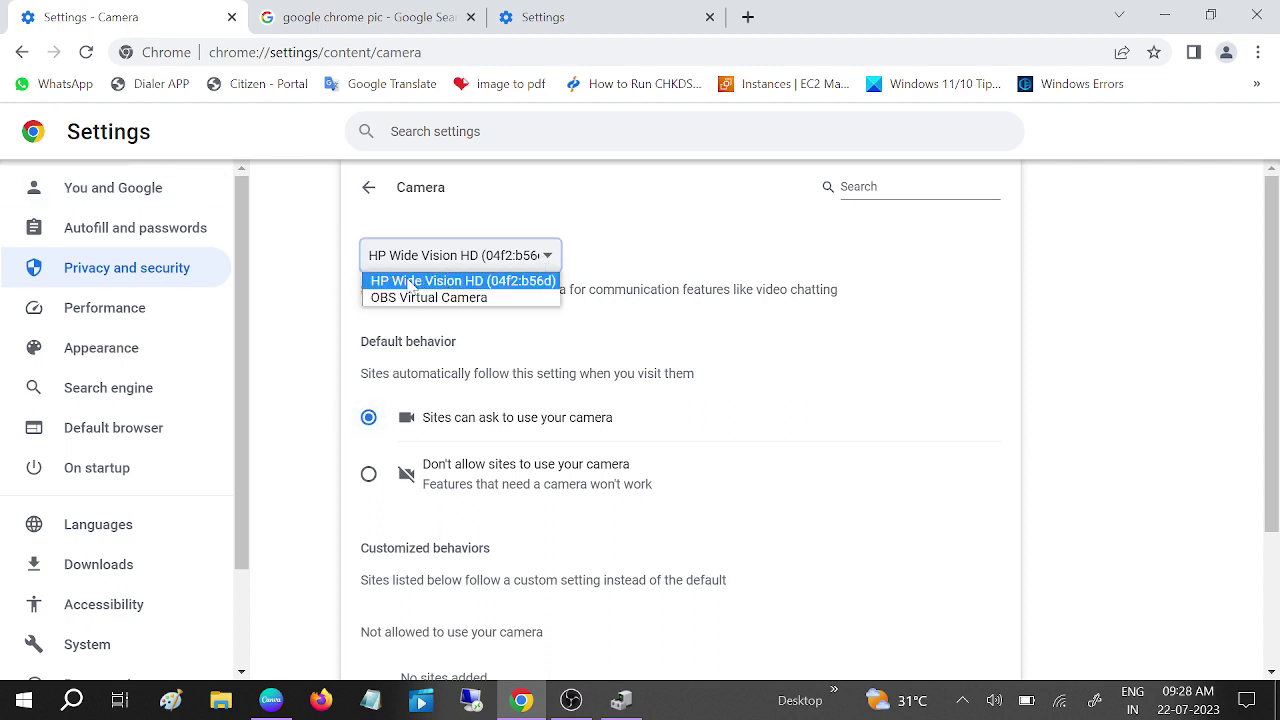
pyautogui.click(490, 284)
pyautogui.click(548, 258)
pyautogui.click(469, 283)
pyautogui.click(621, 700)
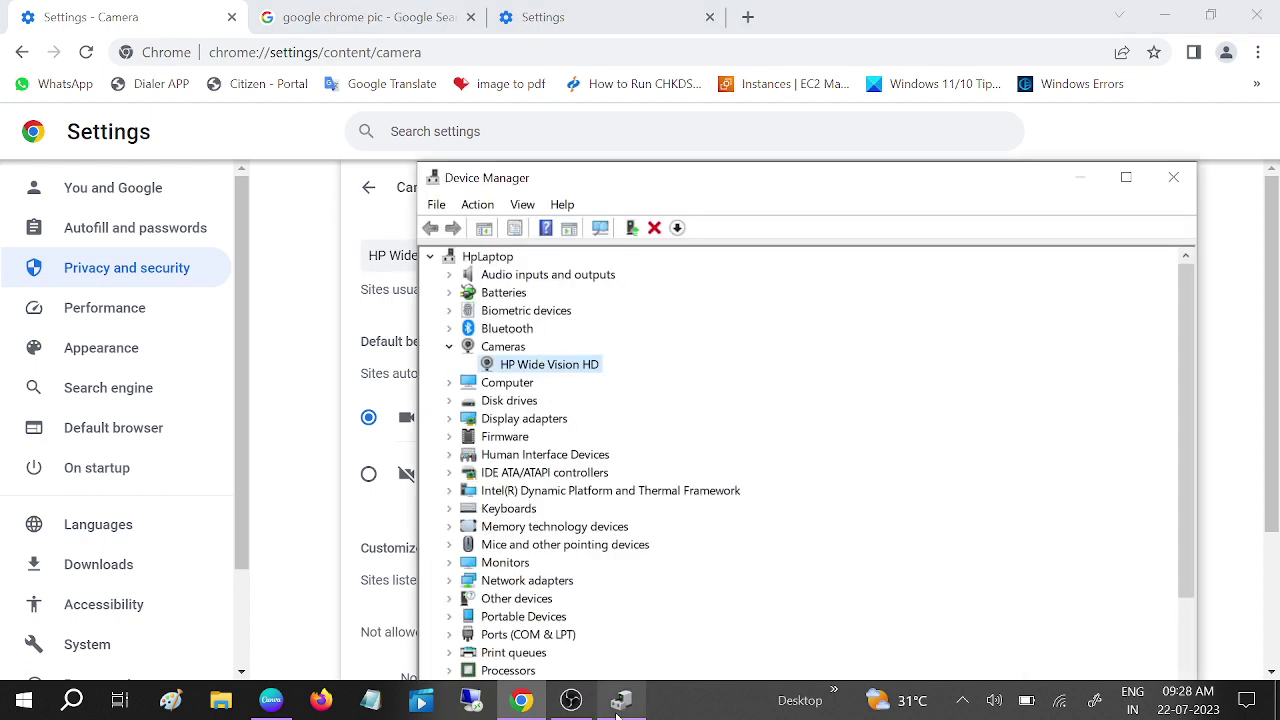
# - Let Windows search automatically for a better HP Wide Vision HD driver, then close the result
pyautogui.rightClick(528, 364)
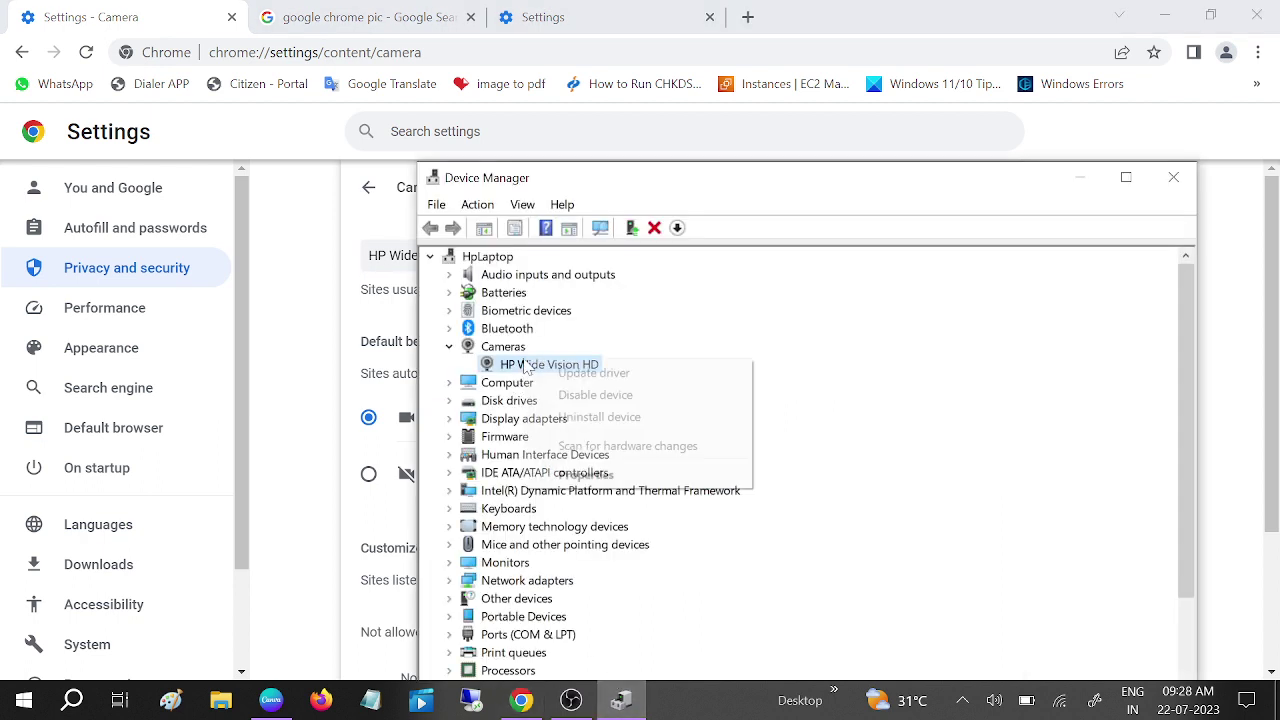
pyautogui.click(592, 369)
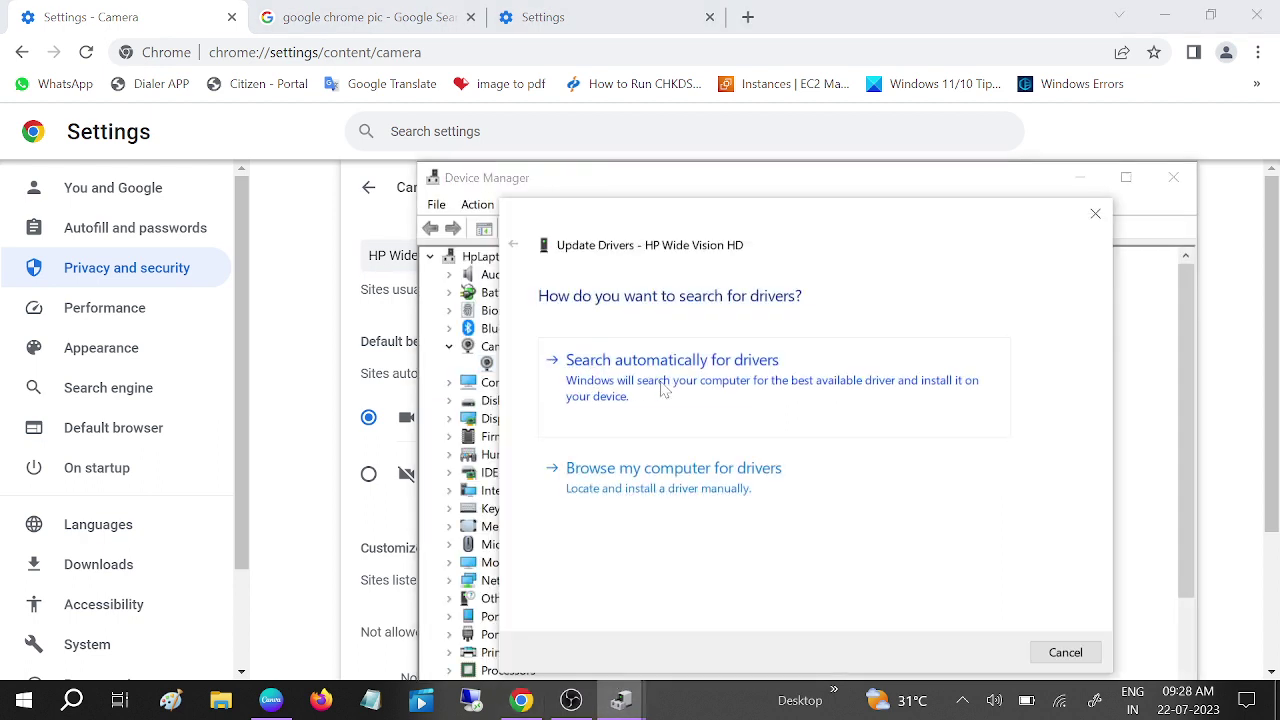
pyautogui.click(662, 390)
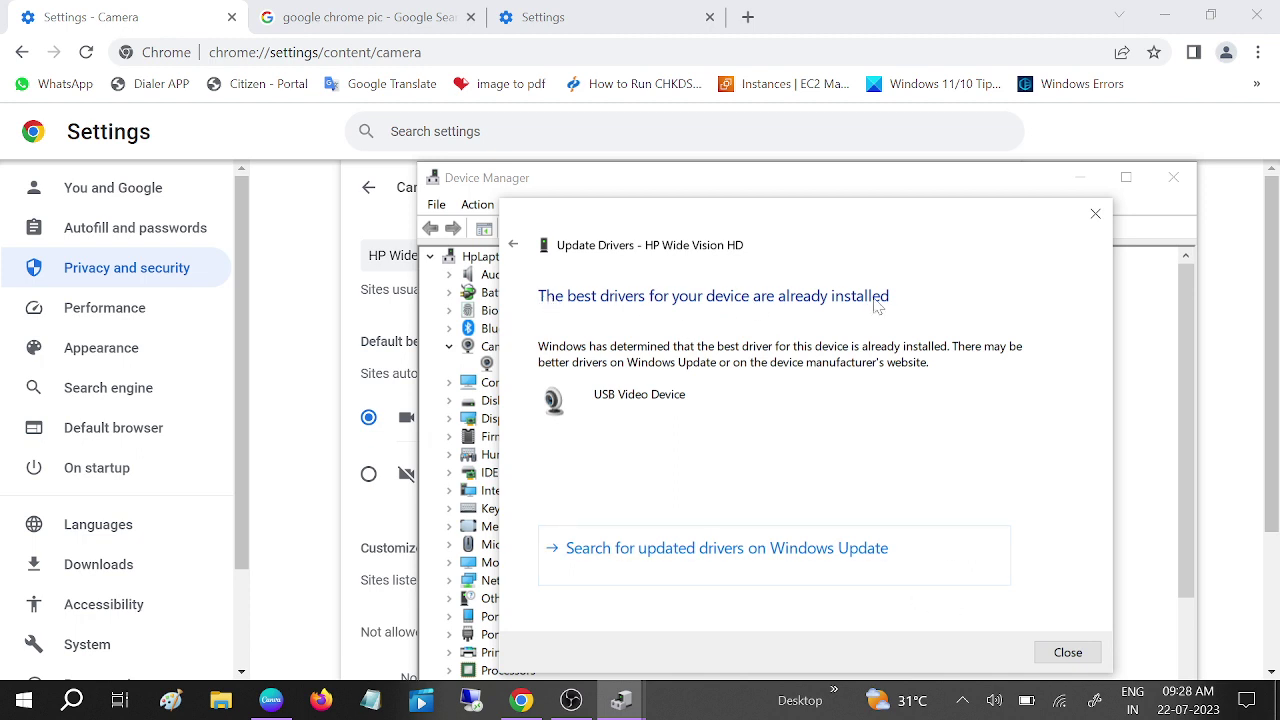
pyautogui.click(1067, 653)
# - Browse local drivers, view the compatible USB Video Device, cancel without installing, and close Device Manager
pyautogui.rightClick(541, 370)
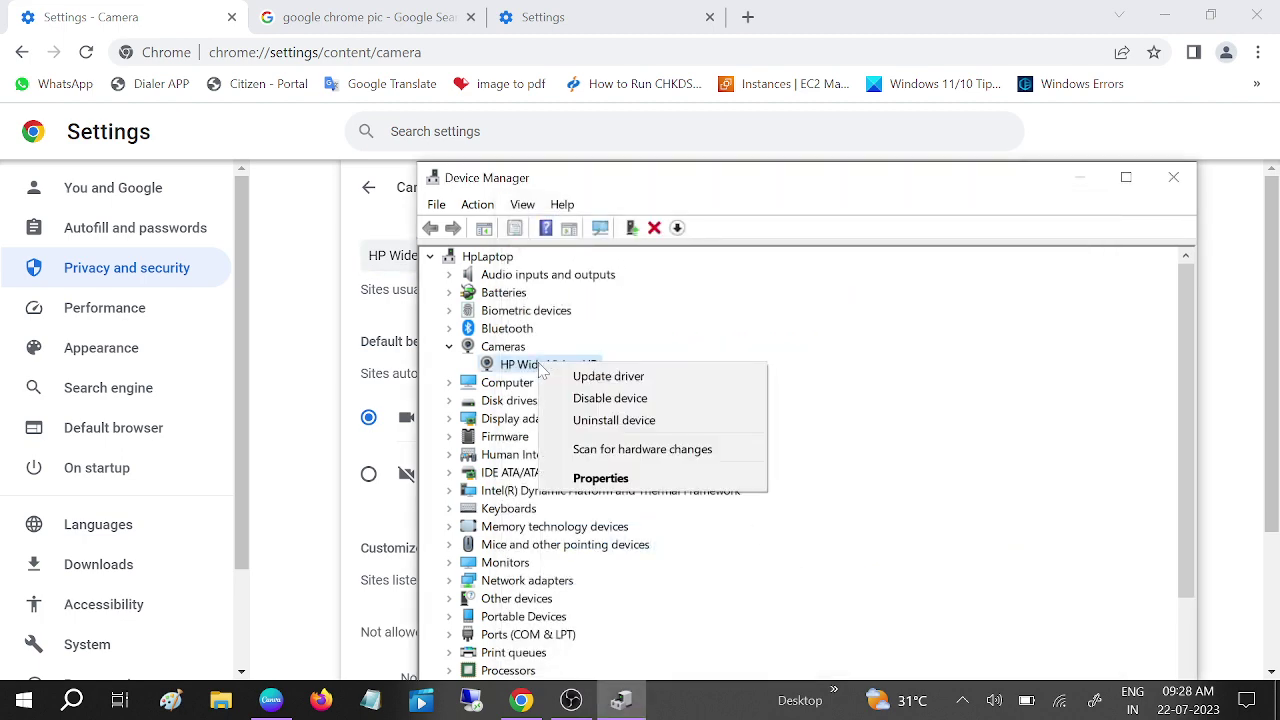
pyautogui.click(600, 378)
pyautogui.click(670, 490)
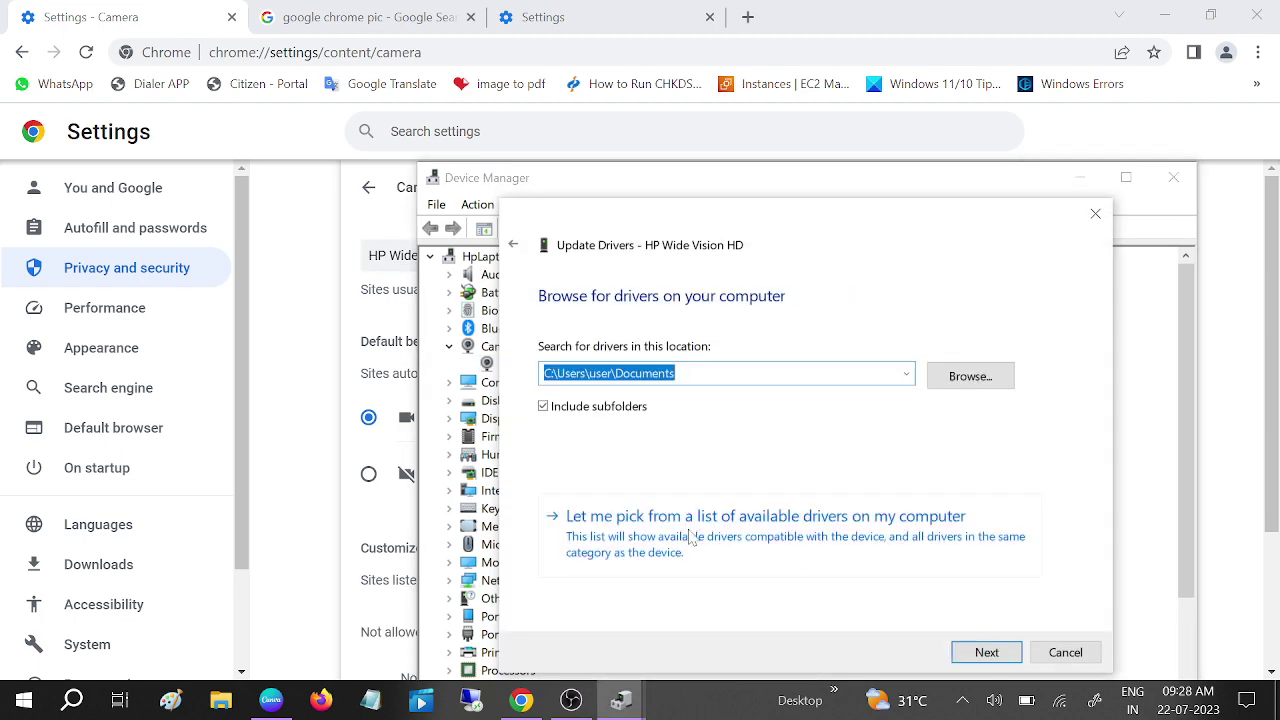
pyautogui.click(688, 537)
pyautogui.click(612, 469)
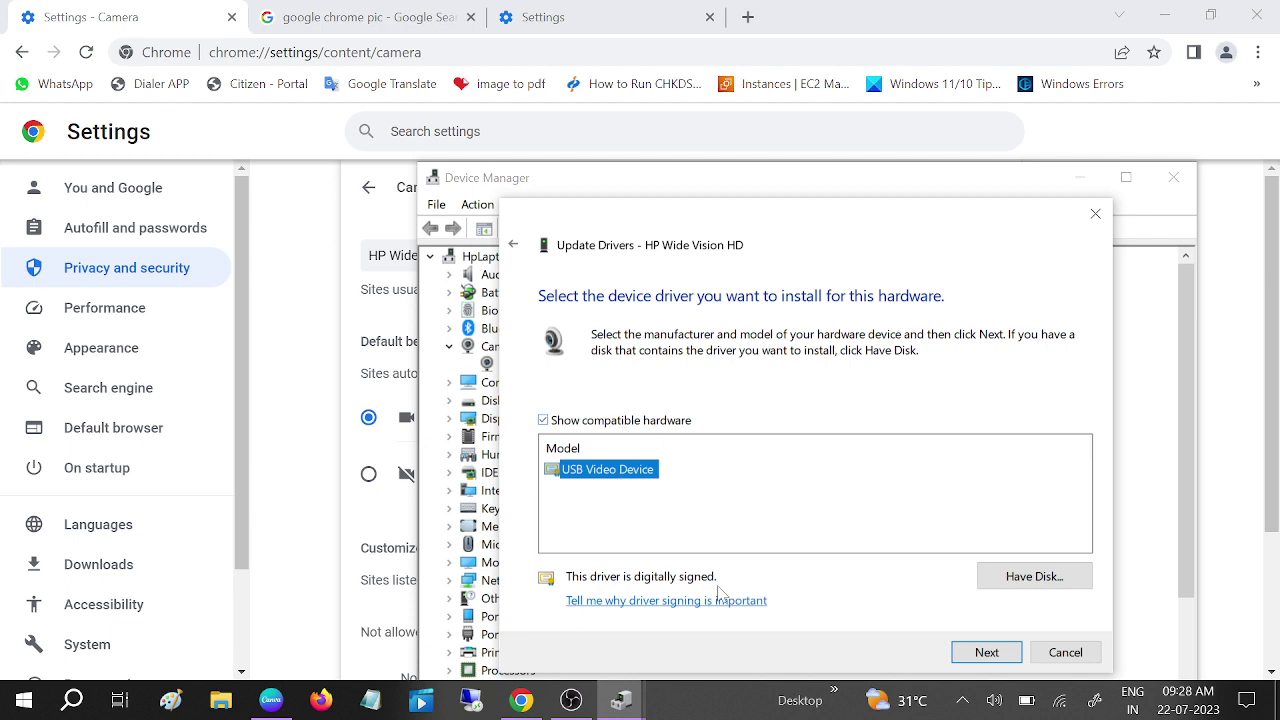
pyautogui.click(1085, 650)
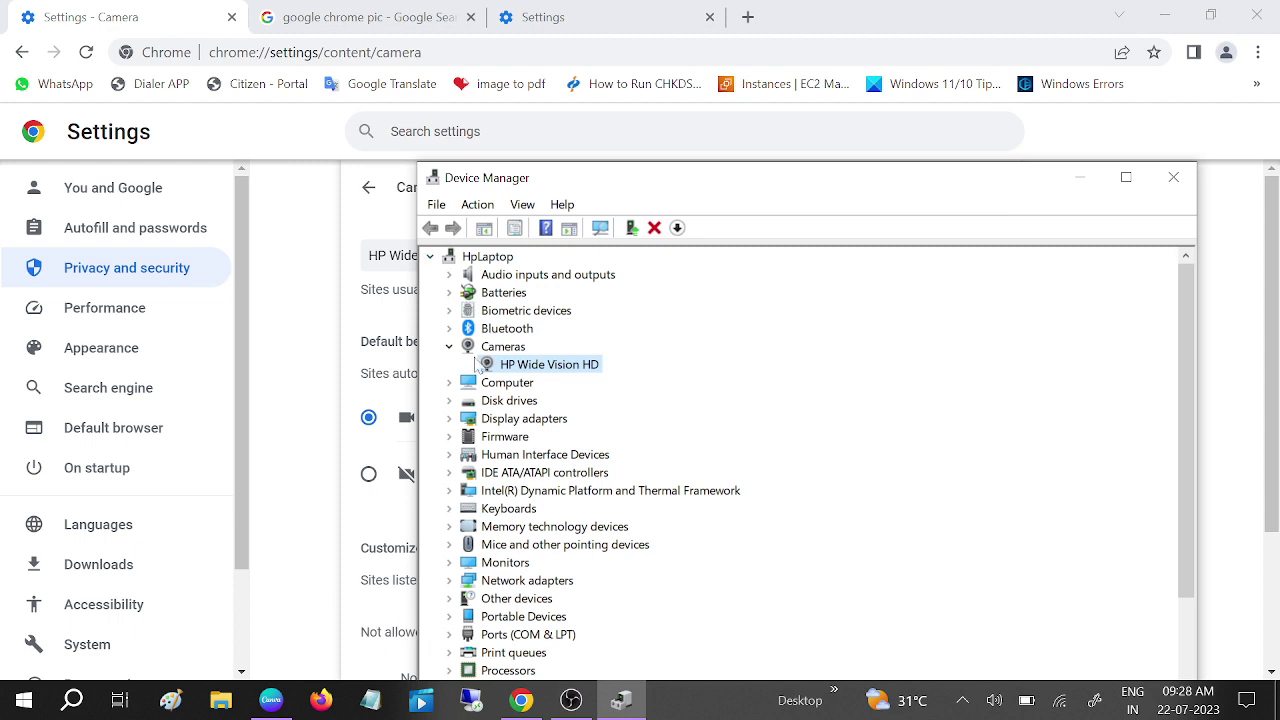
pyautogui.click(1173, 177)
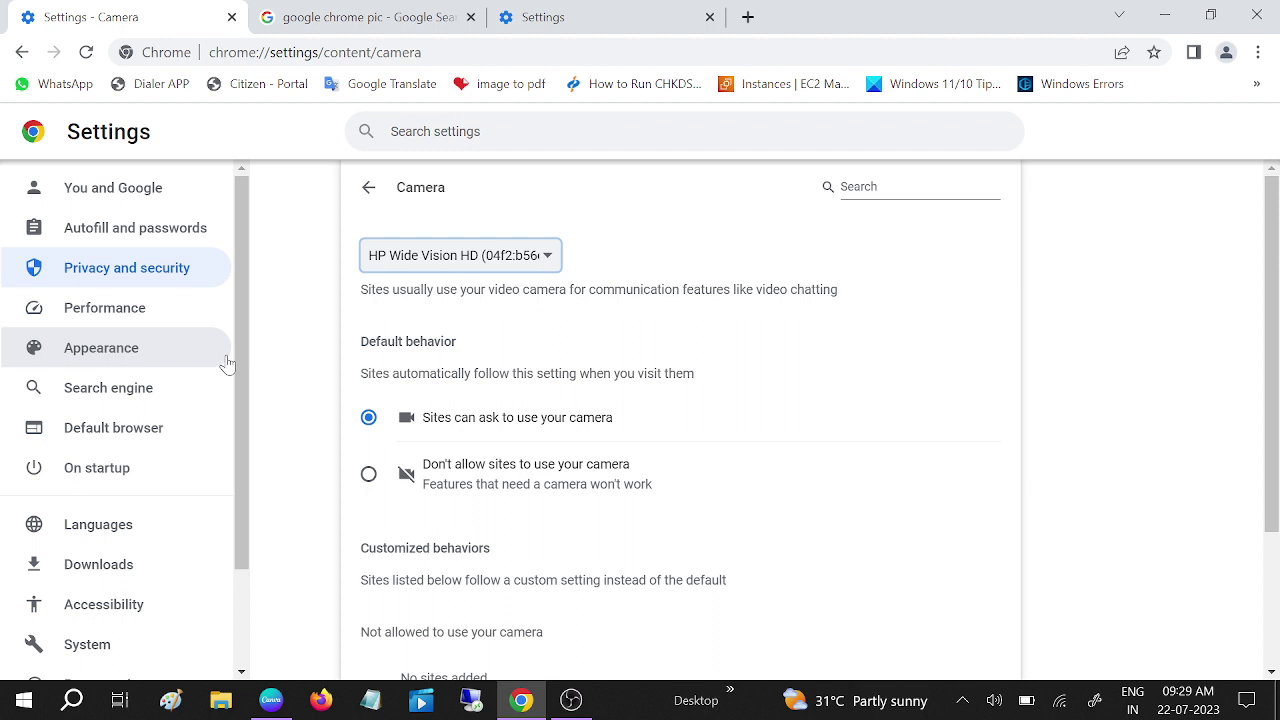
pyautogui.moveTo(240, 317); pyautogui.dragTo(243, 457)
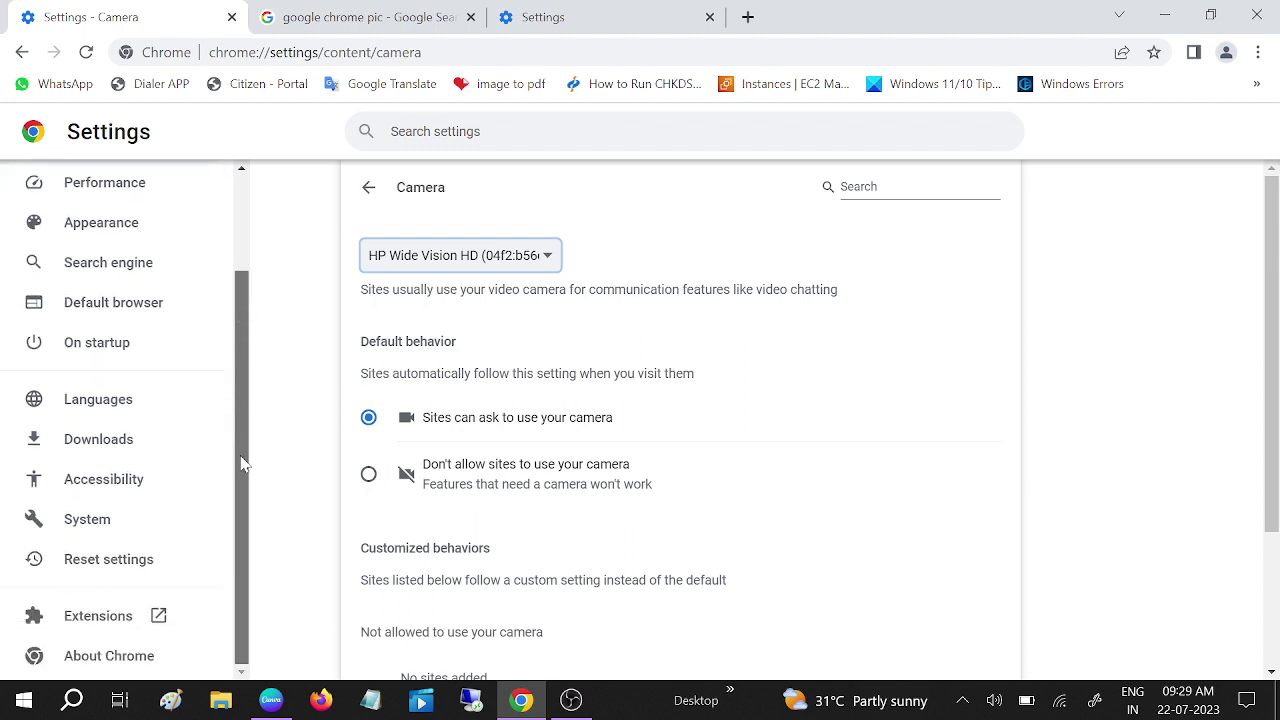
pyautogui.click(135, 566)
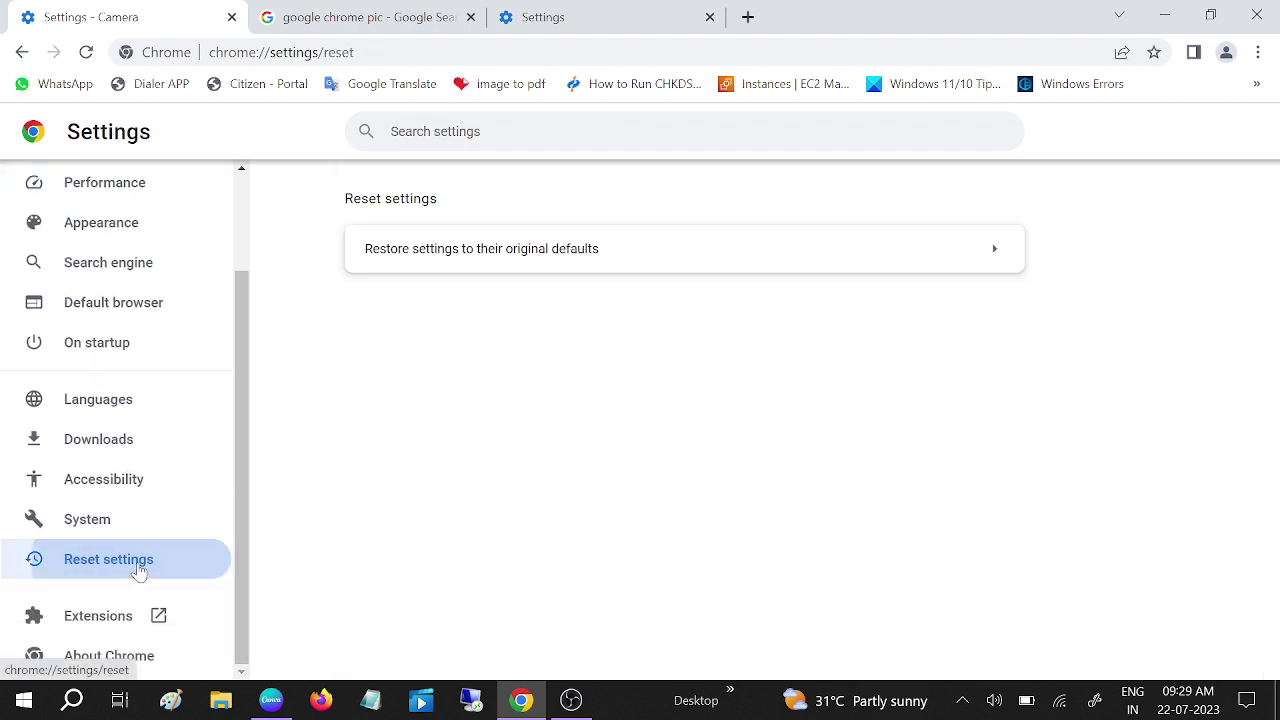
pyautogui.click(477, 259)
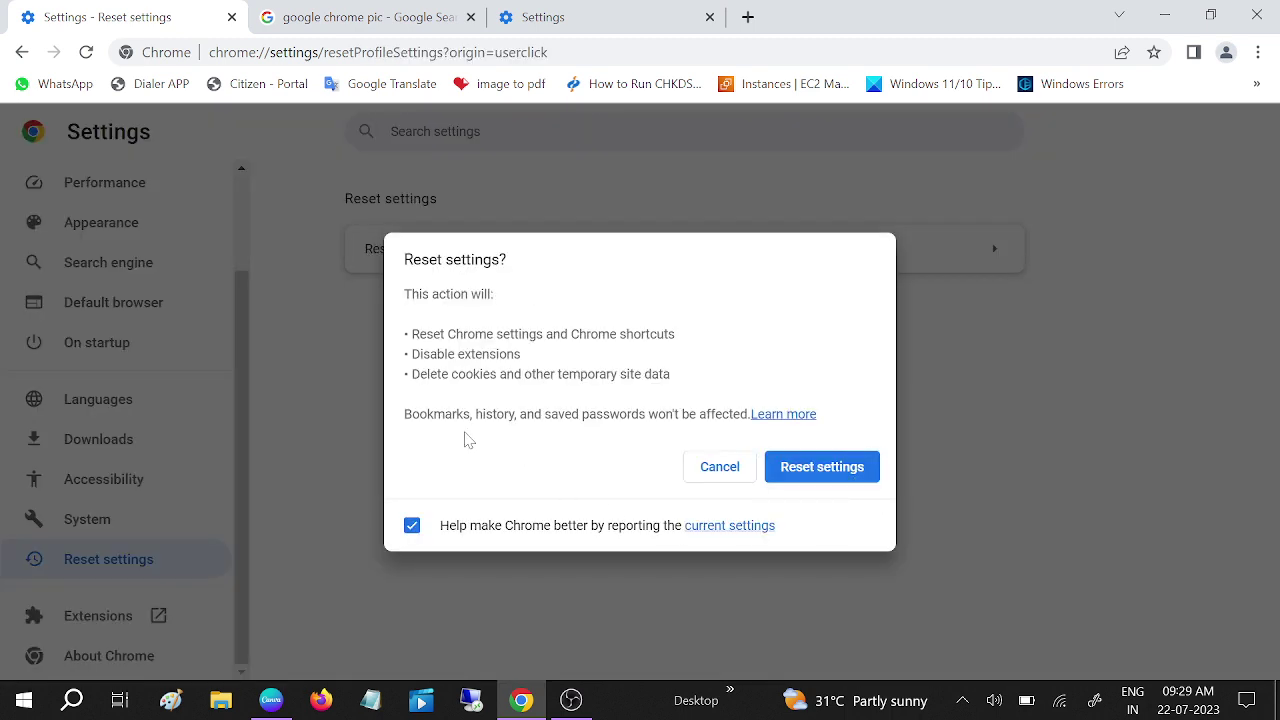
pyautogui.moveTo(463, 414); pyautogui.dragTo(736, 425)
pyautogui.moveTo(410, 376); pyautogui.dragTo(676, 390)
pyautogui.moveTo(642, 336); pyautogui.dragTo(416, 336)
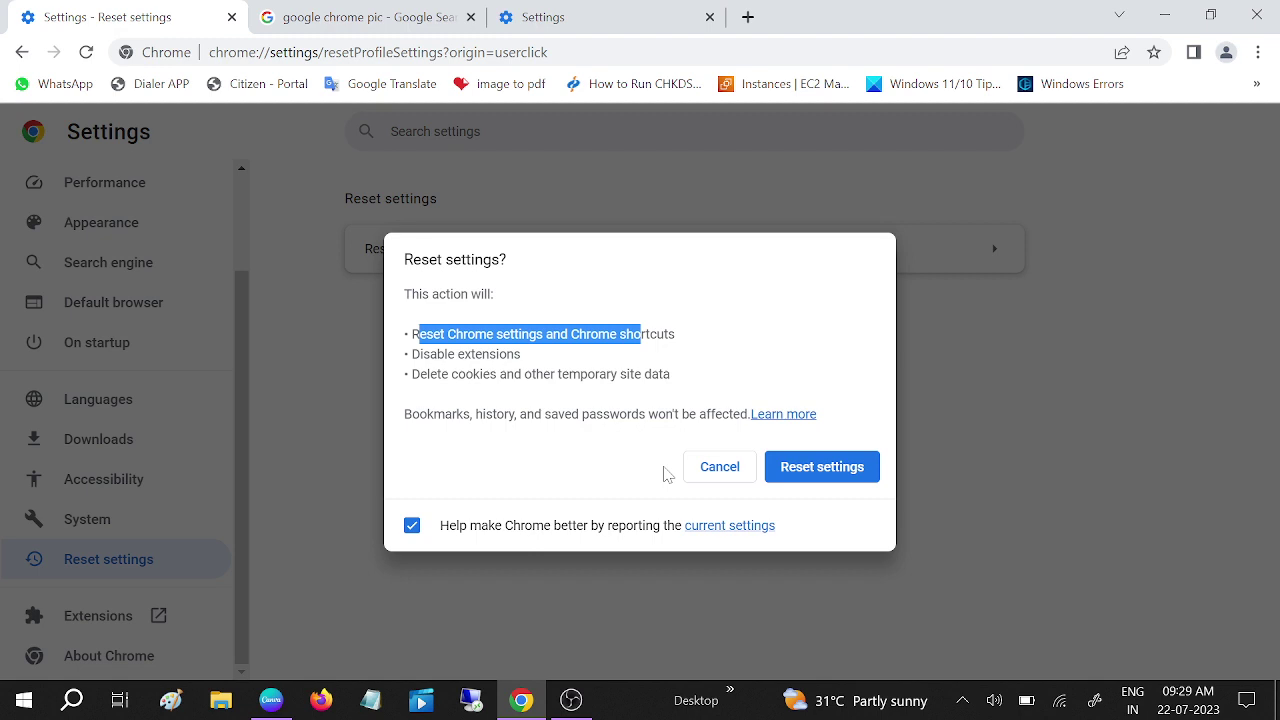
pyautogui.click(708, 475)
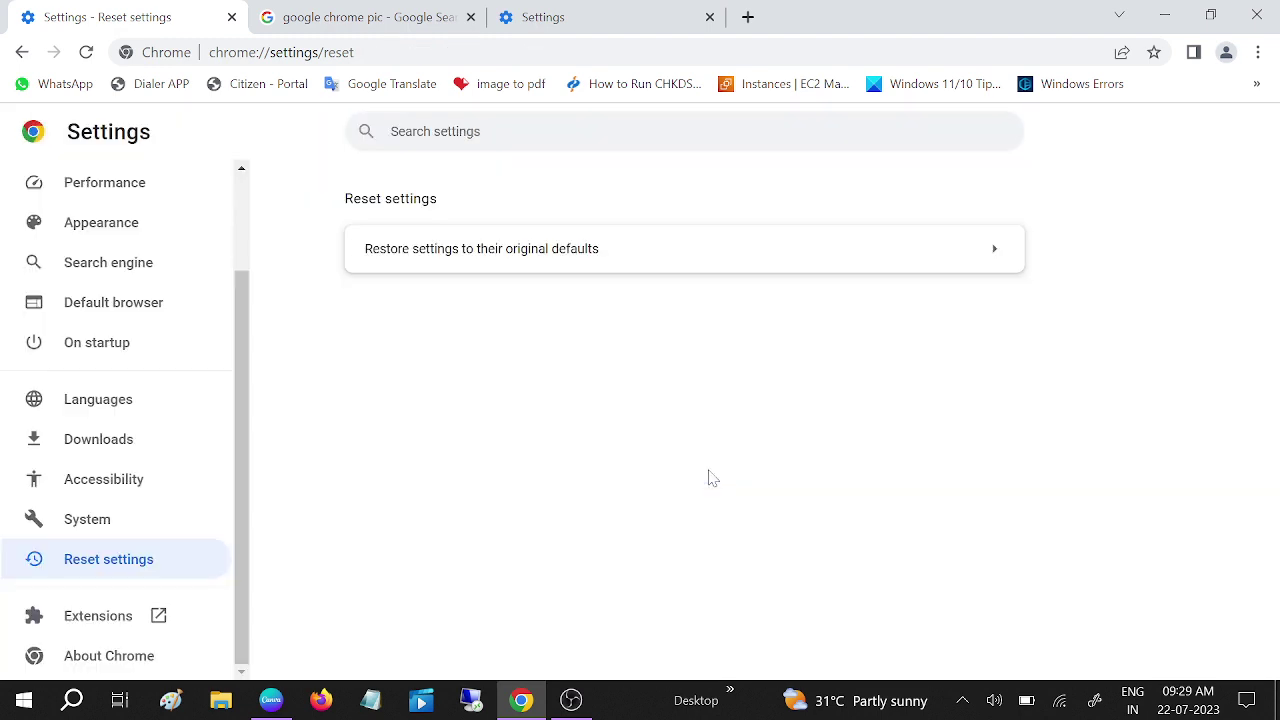
pyautogui.click(630, 19)
pyautogui.click(1258, 52)
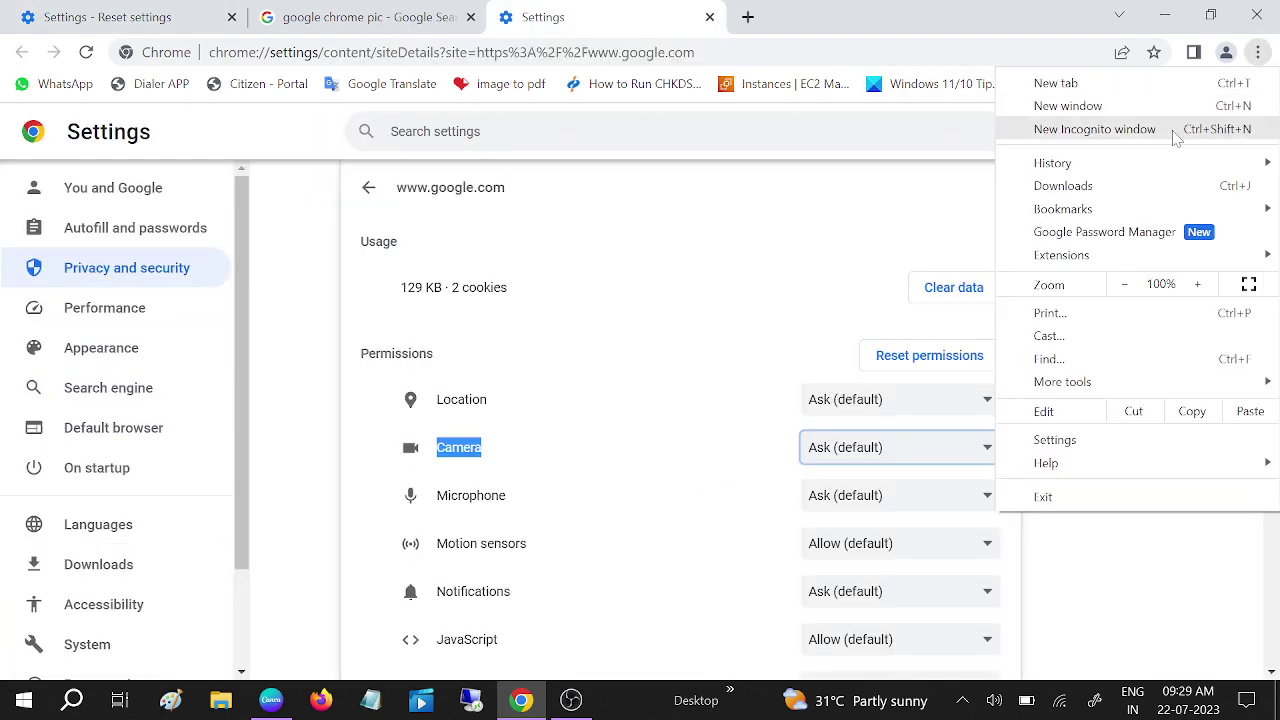
# - From History, review Clear browsing data with Advanced time range All time, then dismiss it without clearing
pyautogui.moveTo(1128, 160)
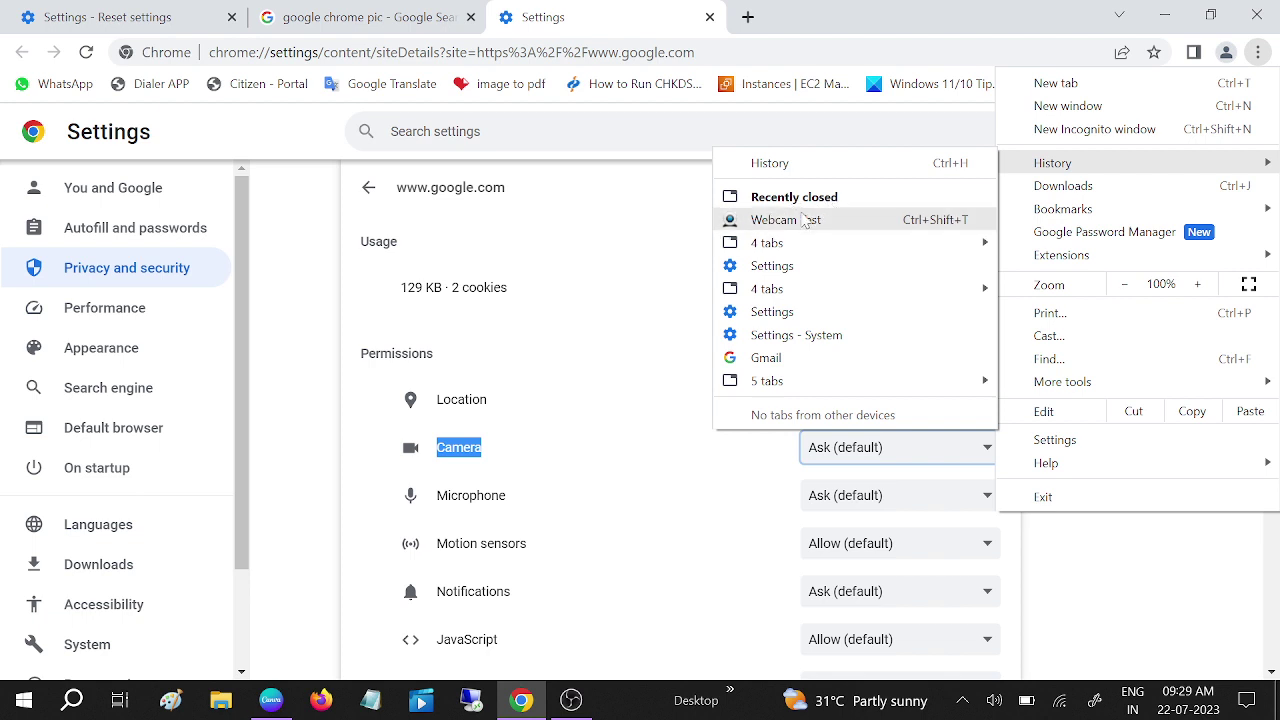
pyautogui.click(800, 170)
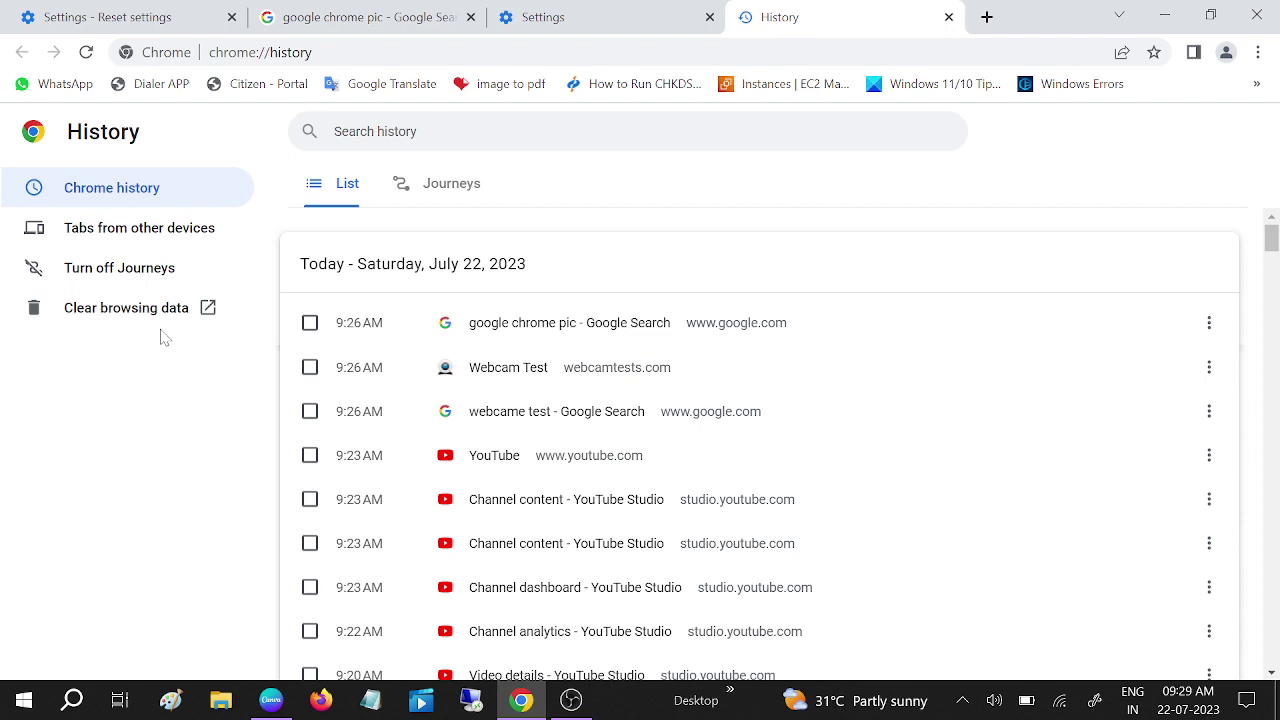
pyautogui.click(112, 316)
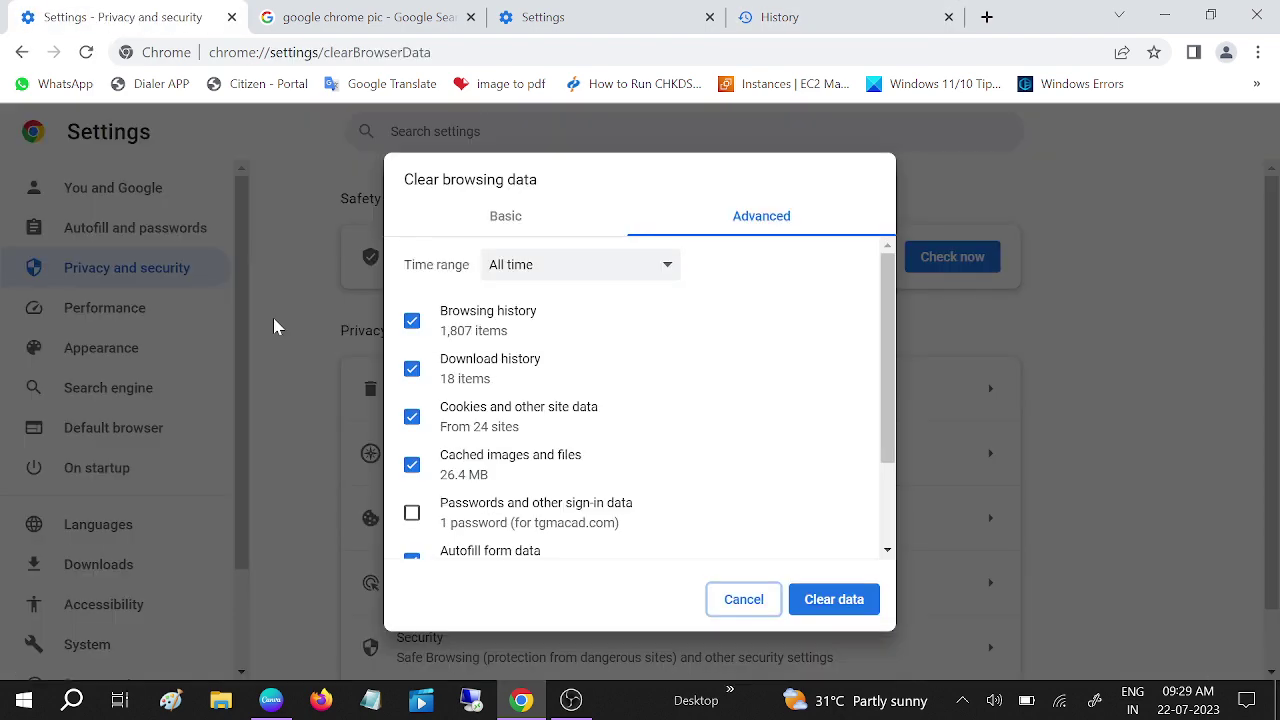
pyautogui.click(504, 228)
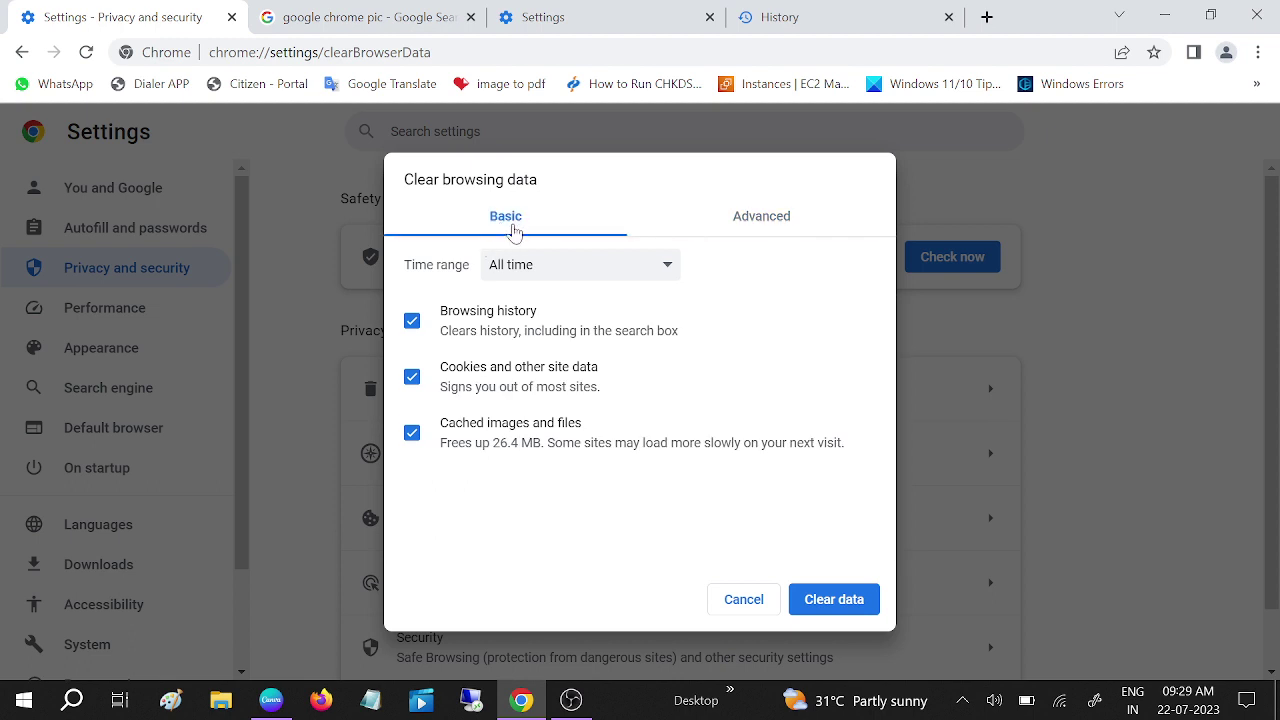
pyautogui.click(755, 230)
pyautogui.click(606, 268)
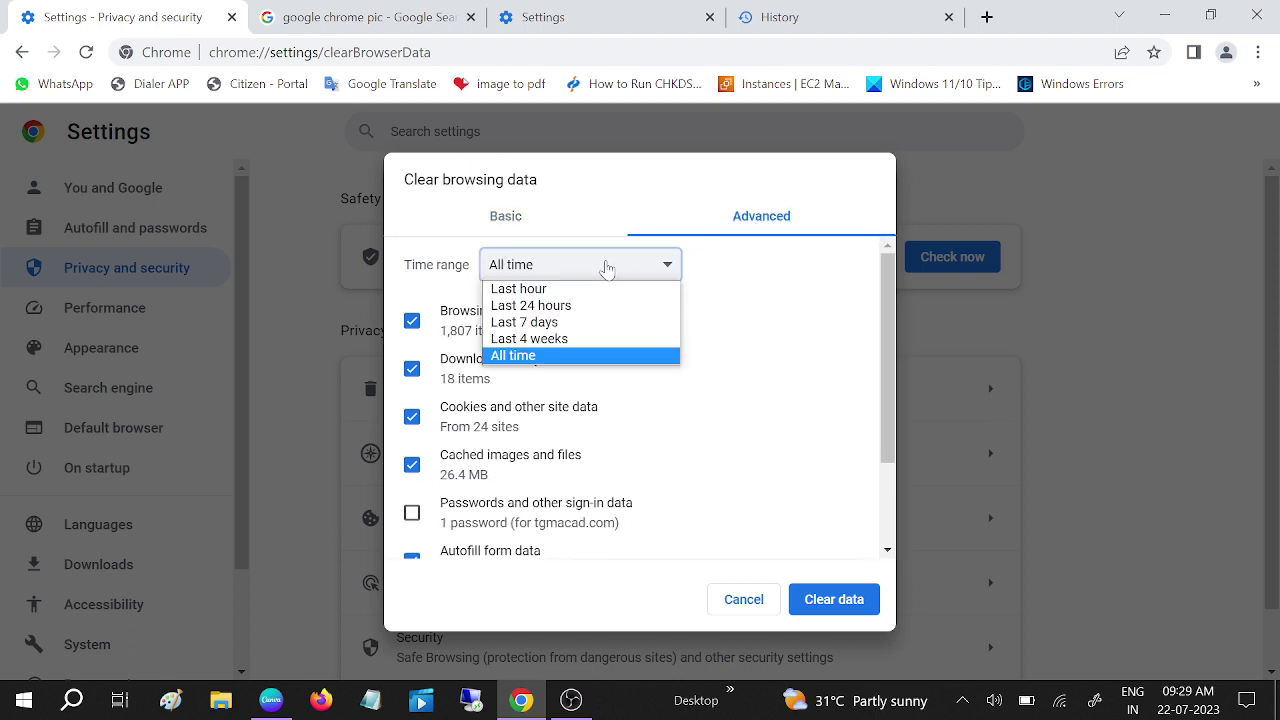
pyautogui.click(520, 356)
pyautogui.scroll(-2, 530, 470)
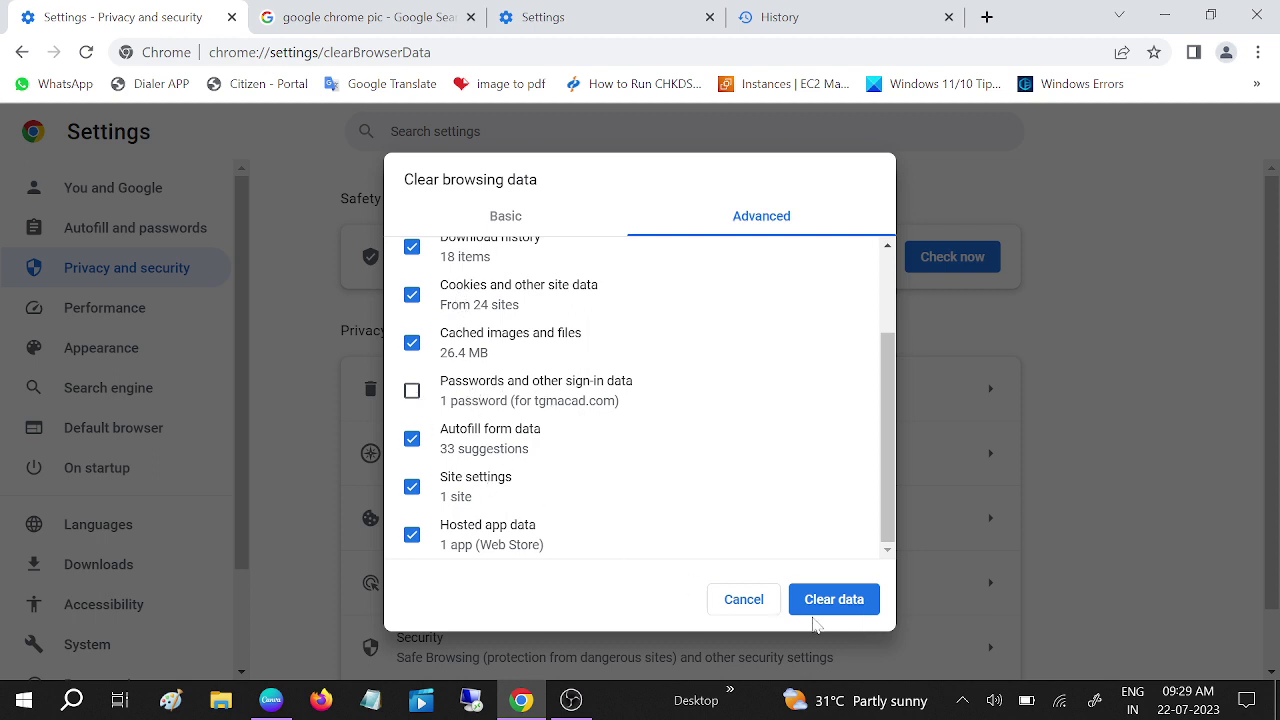
pyautogui.click(311, 212)
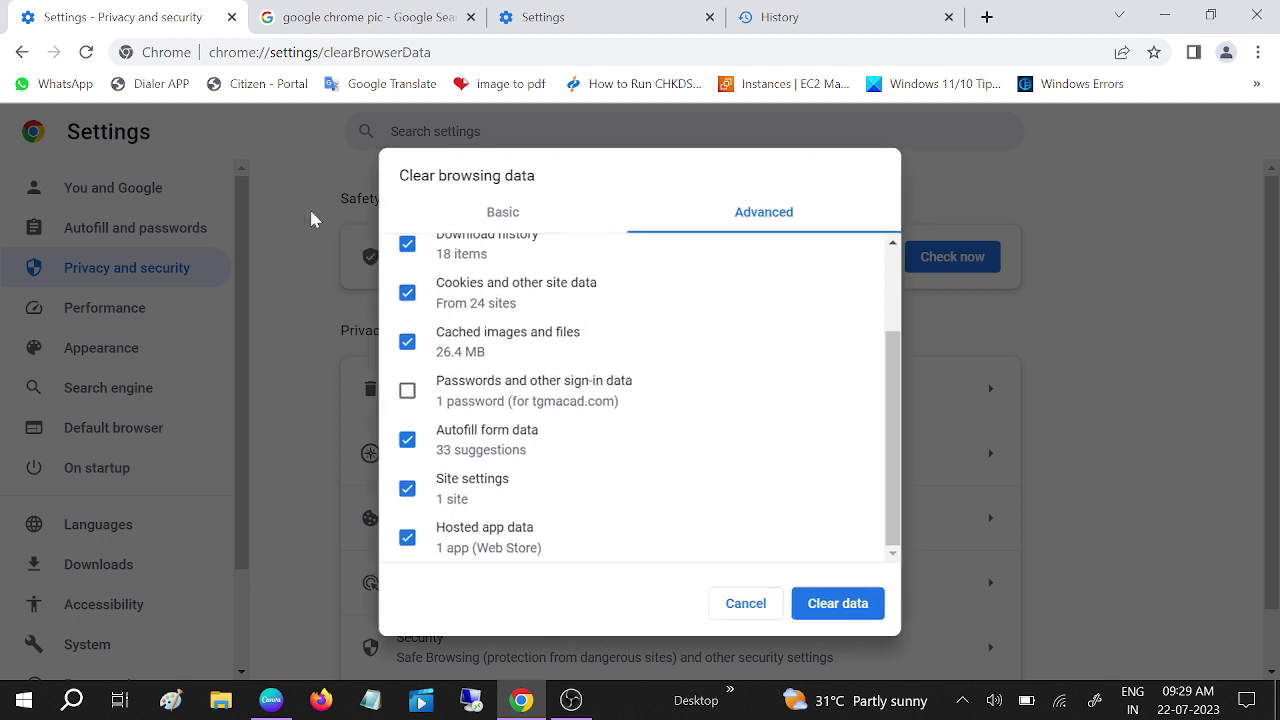
pyautogui.click(742, 598)
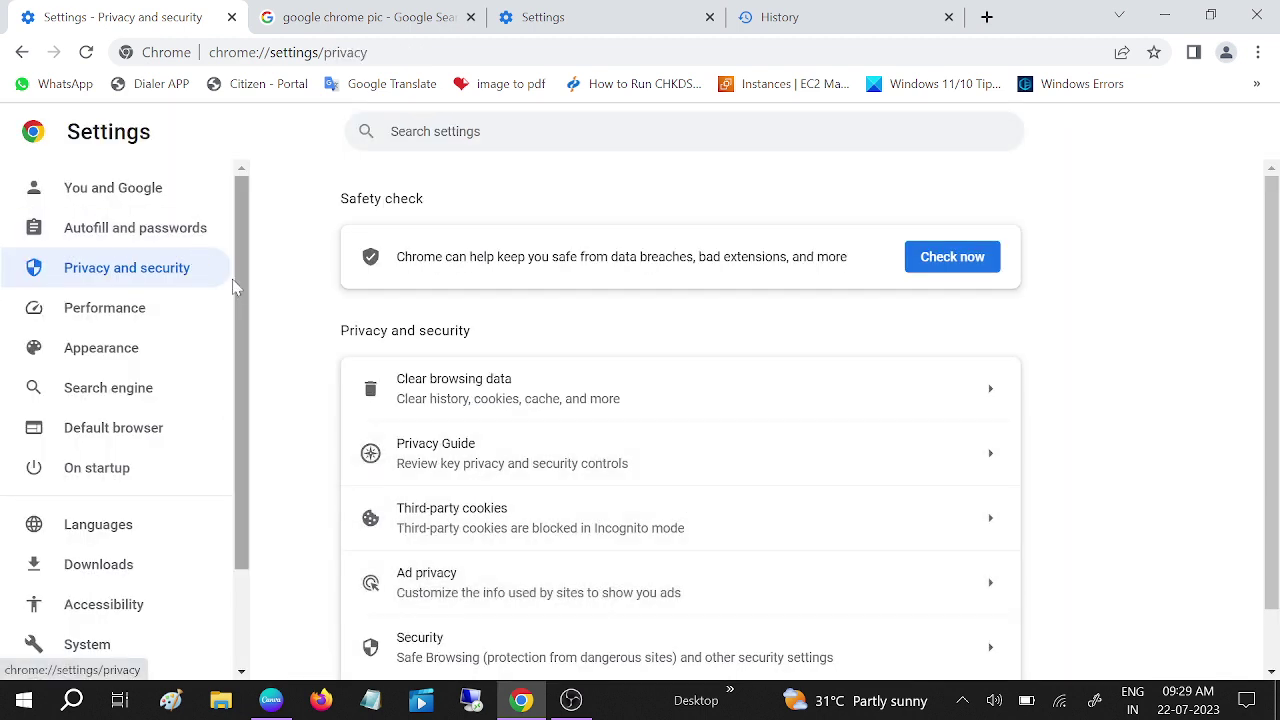
pyautogui.moveTo(238, 374); pyautogui.dragTo(251, 480)
# - Close Chrome and refresh the desktop
pyautogui.click(1257, 12)
pyautogui.rightClick(993, 188)
pyautogui.click(880, 240)
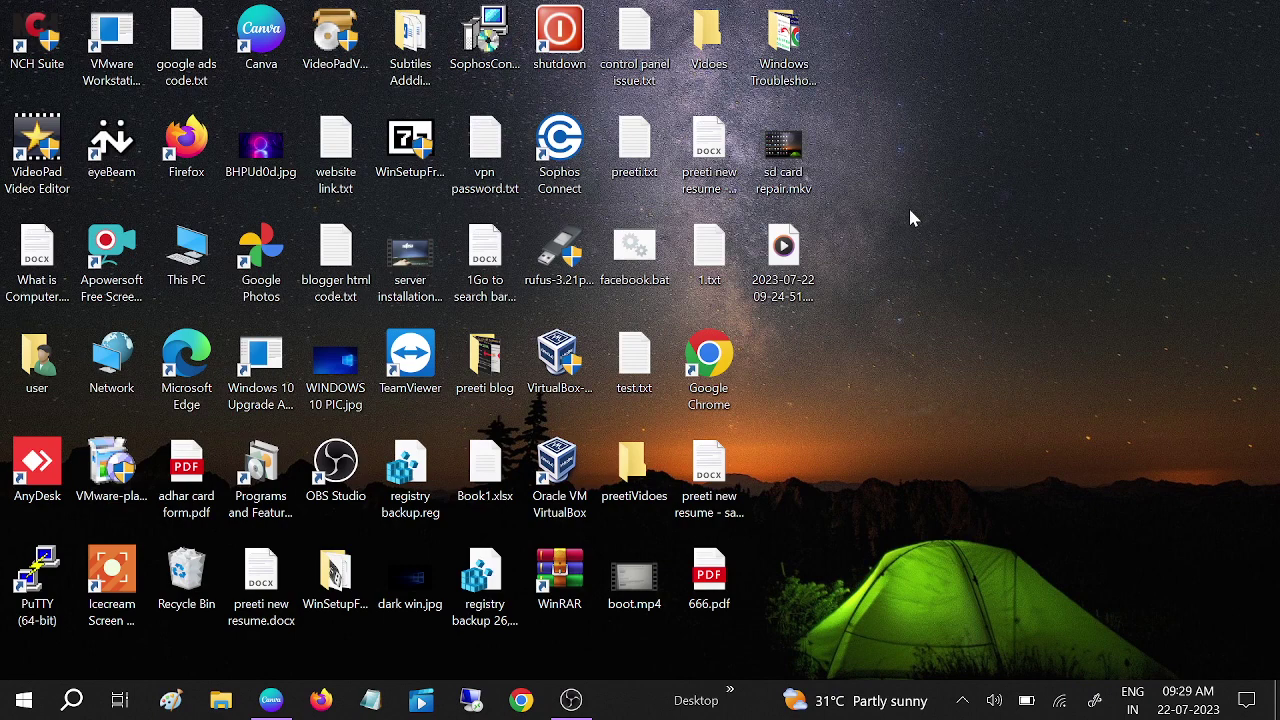
# - Search 'check' to open Windows Update and confirm the PC is up to date
pyautogui.click(66, 702)
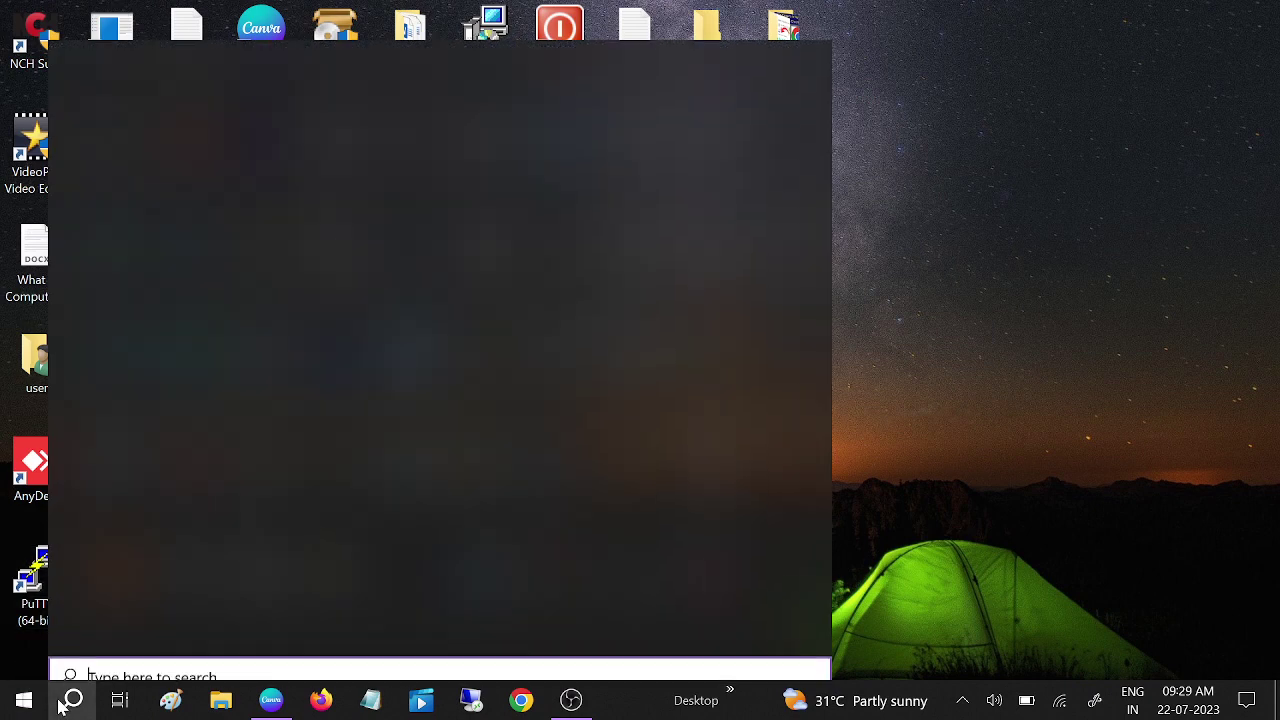
pyautogui.write('check')
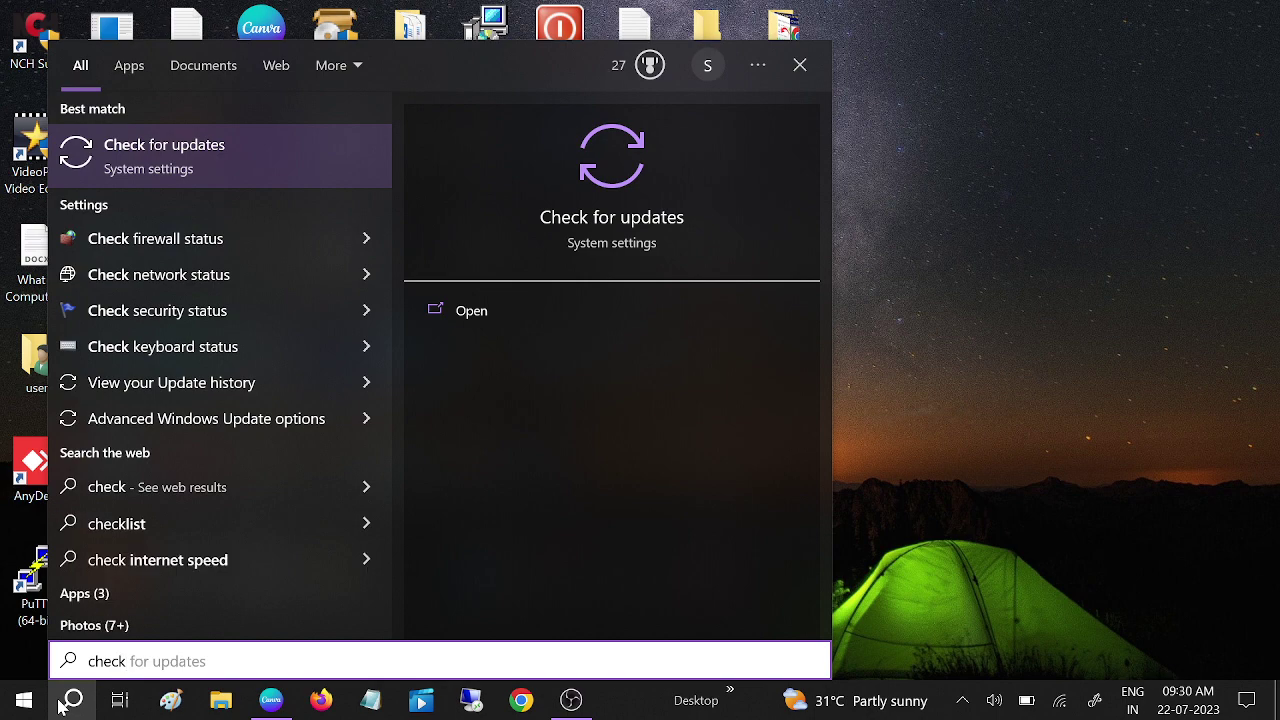
pyautogui.press('Return')
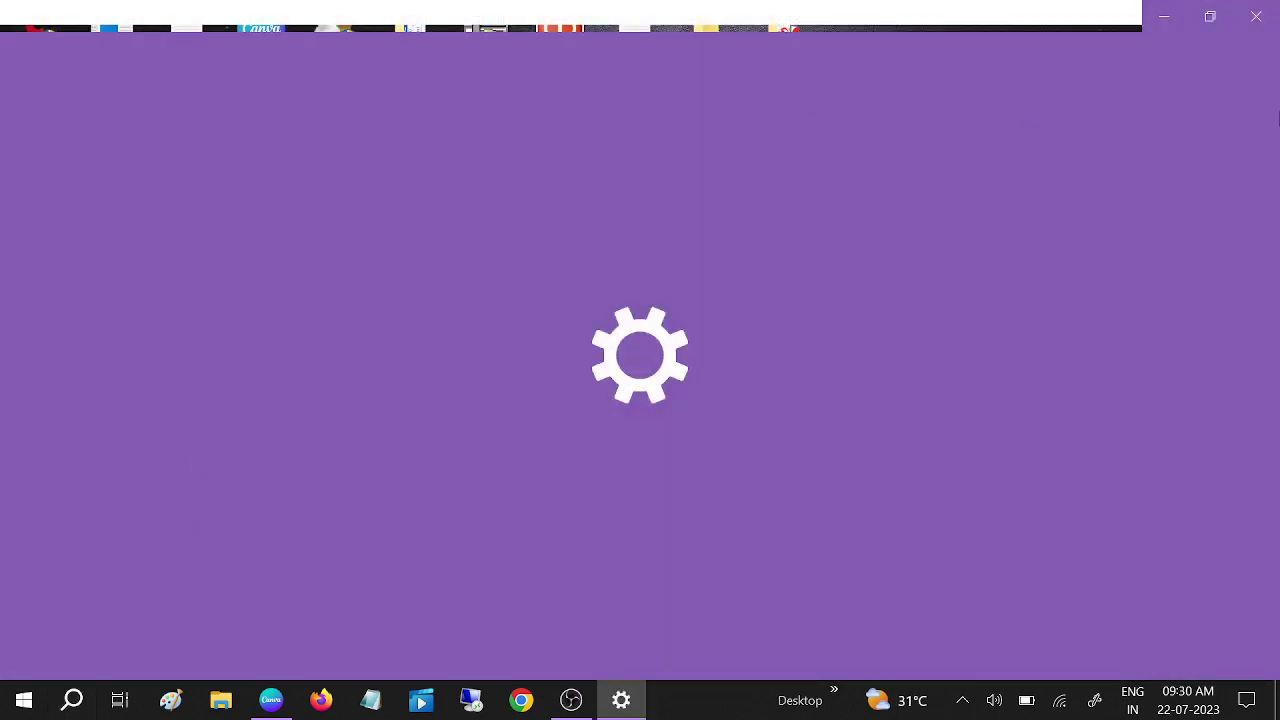
pyautogui.click(1210, 20)
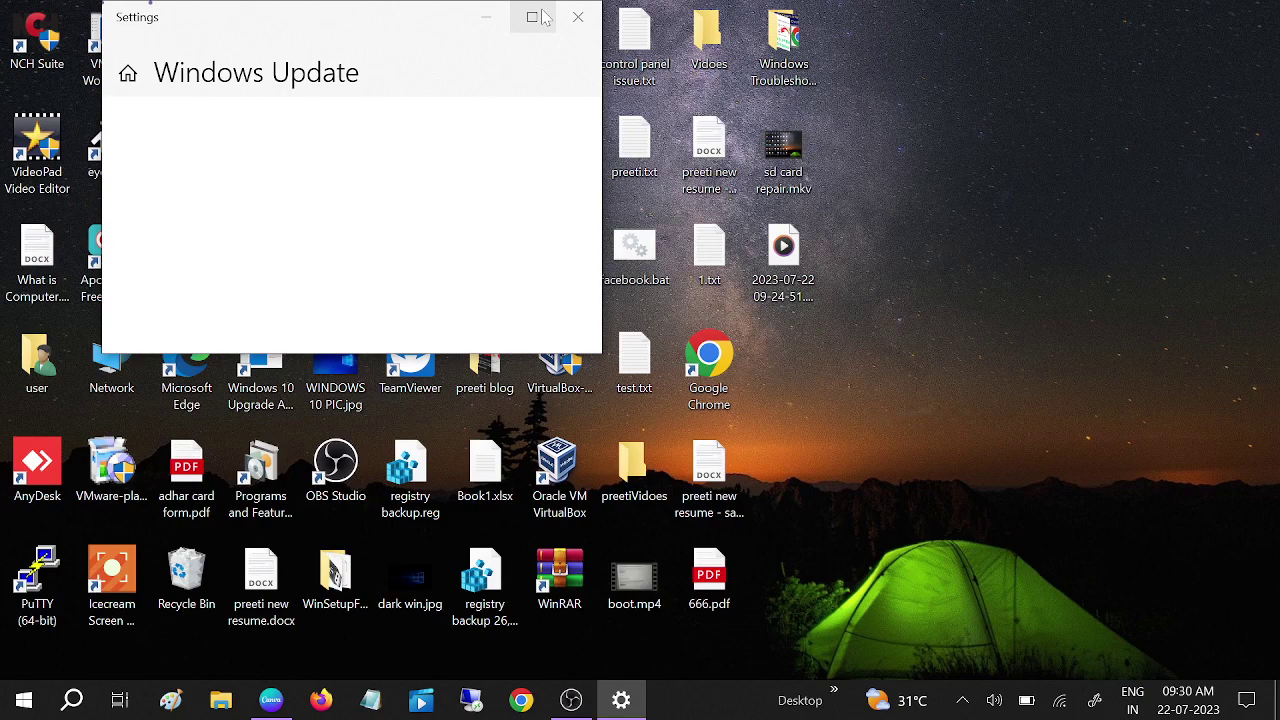
pyautogui.click(527, 14)
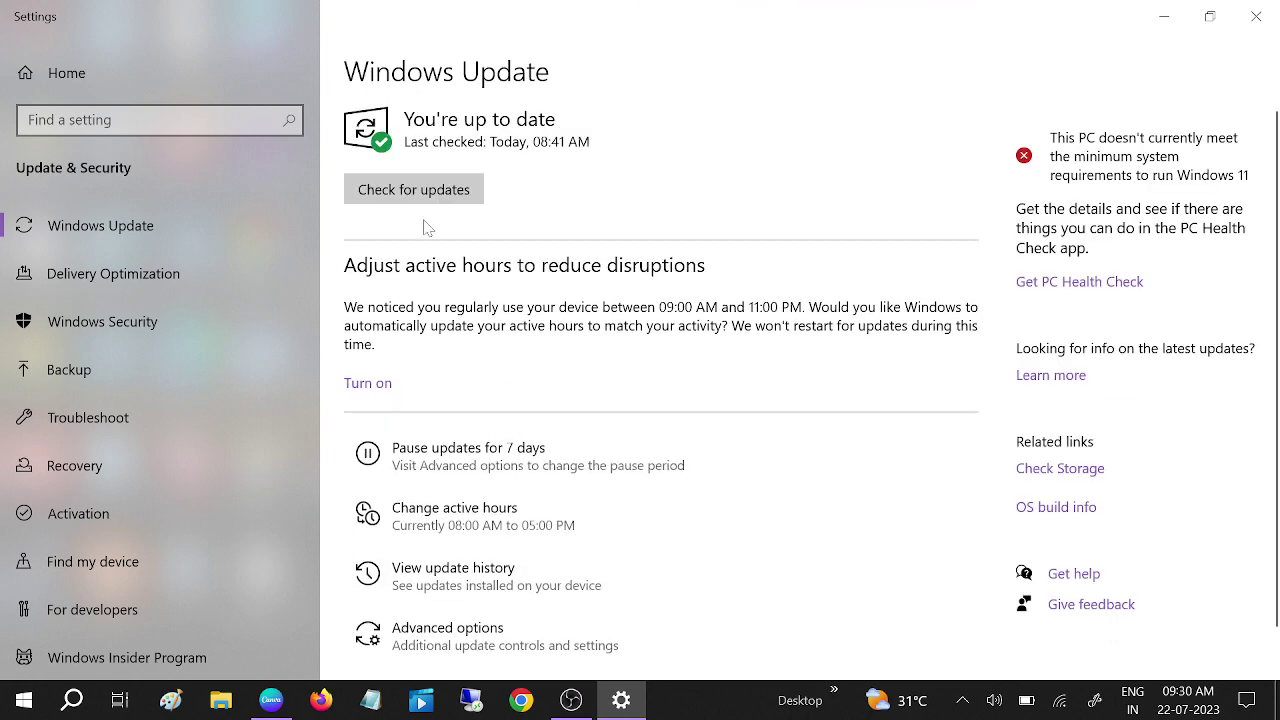
# - Close Settings and refresh the desktop again
pyautogui.click(1256, 16)
pyautogui.rightClick(941, 194)
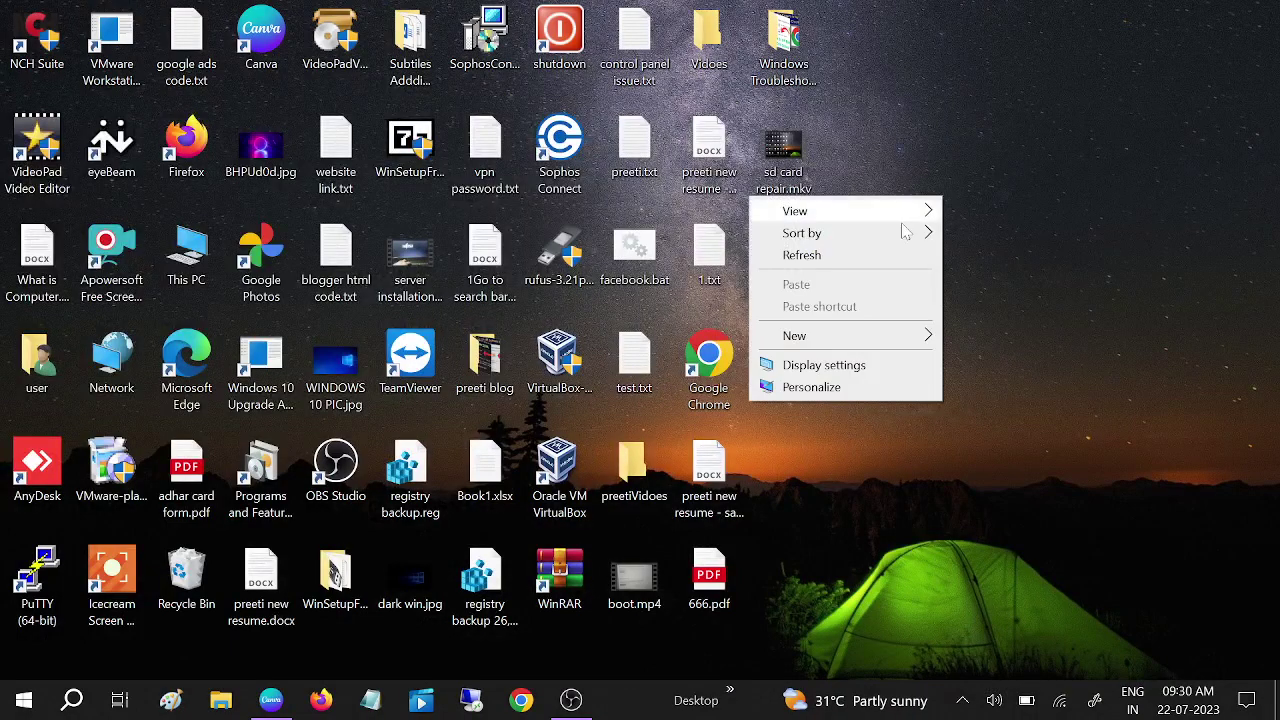
pyautogui.click(818, 255)
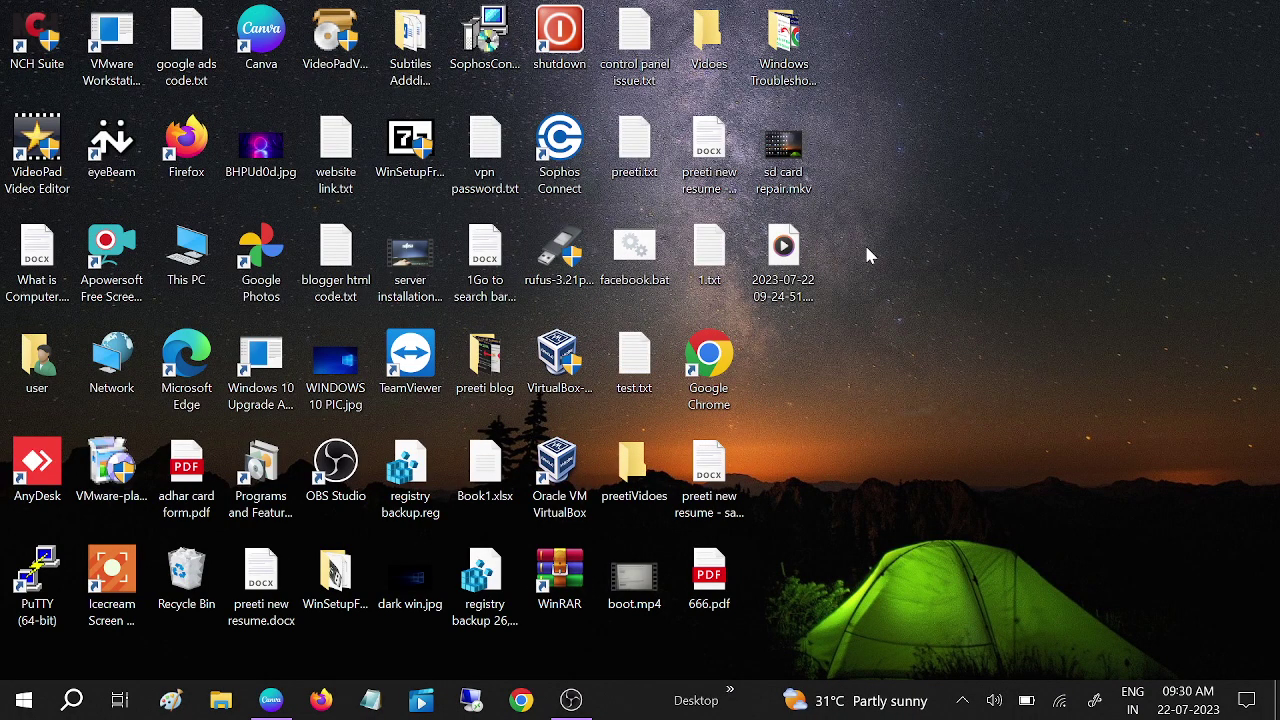